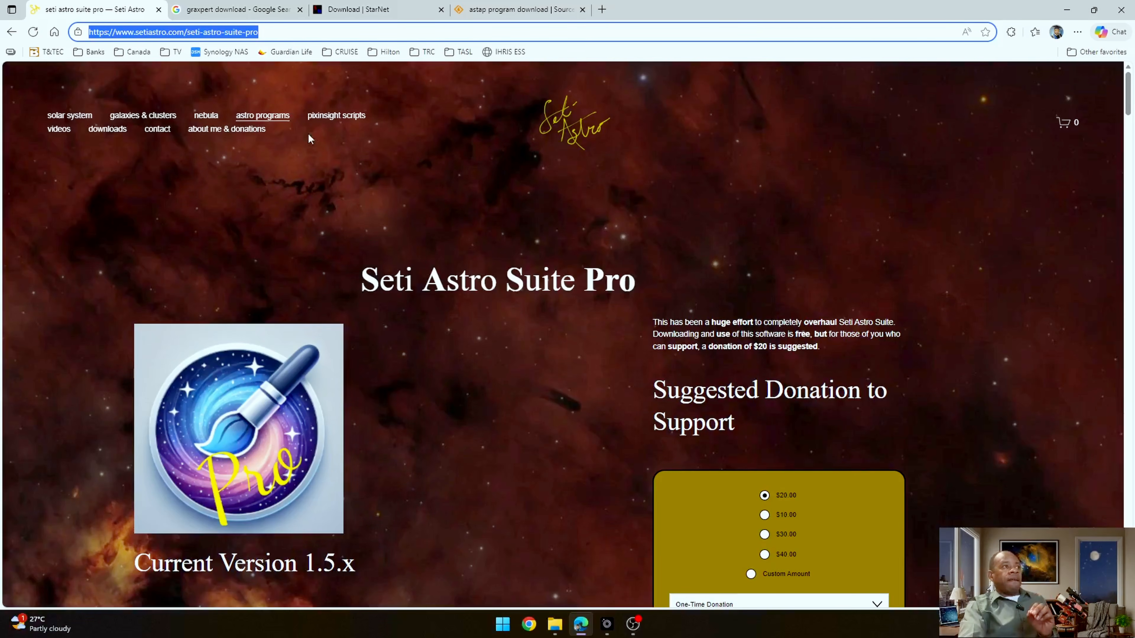
Step: Open the Seti Astro Suite Pro page on the Seti Astro site and go to its GitHub releases
mouse_move(274, 118)
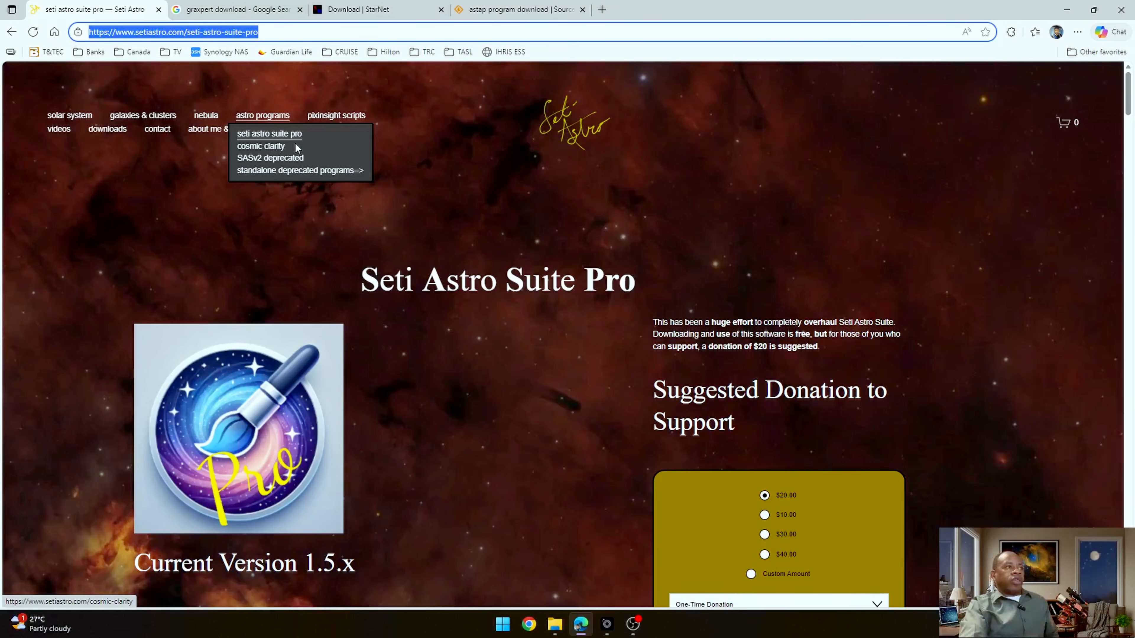
click(290, 134)
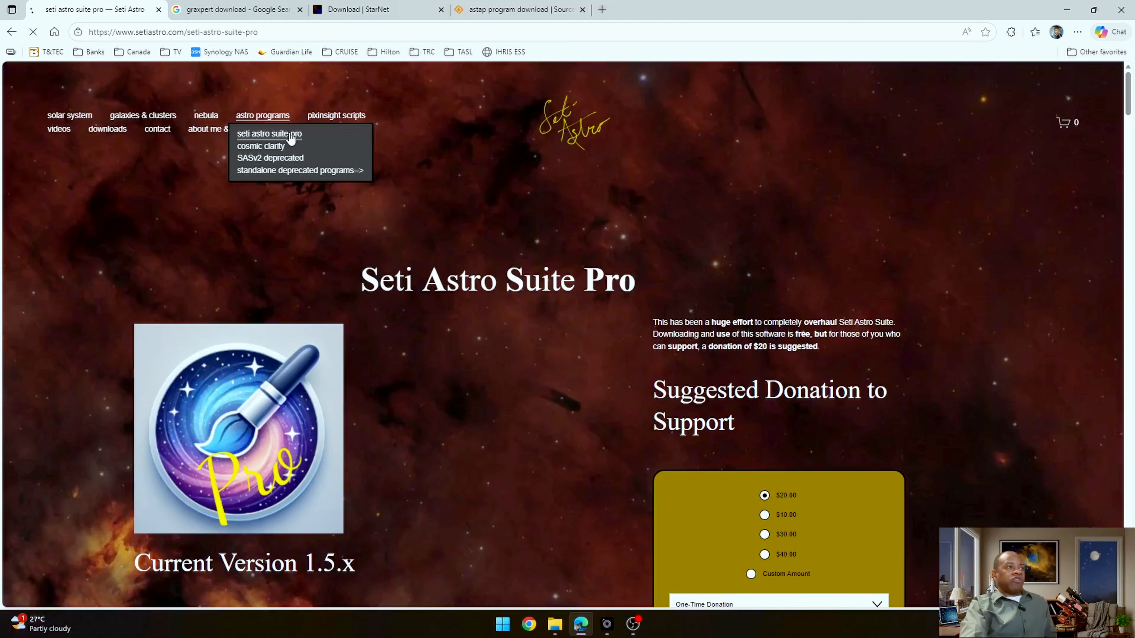
scroll(431, 278, down, 6)
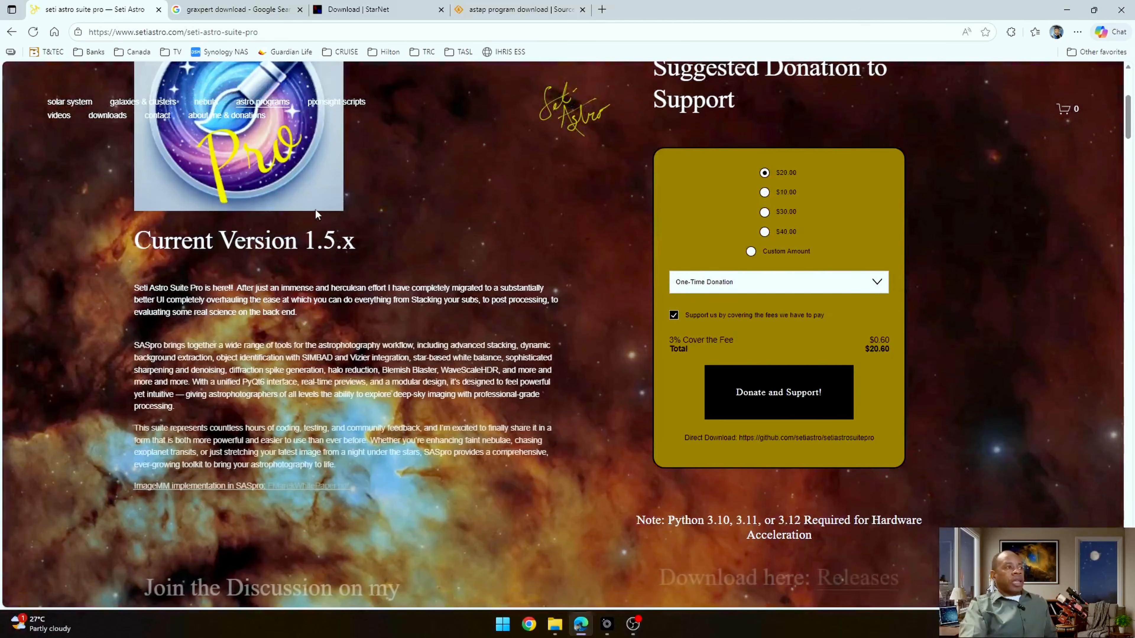
scroll(424, 231, down, 4)
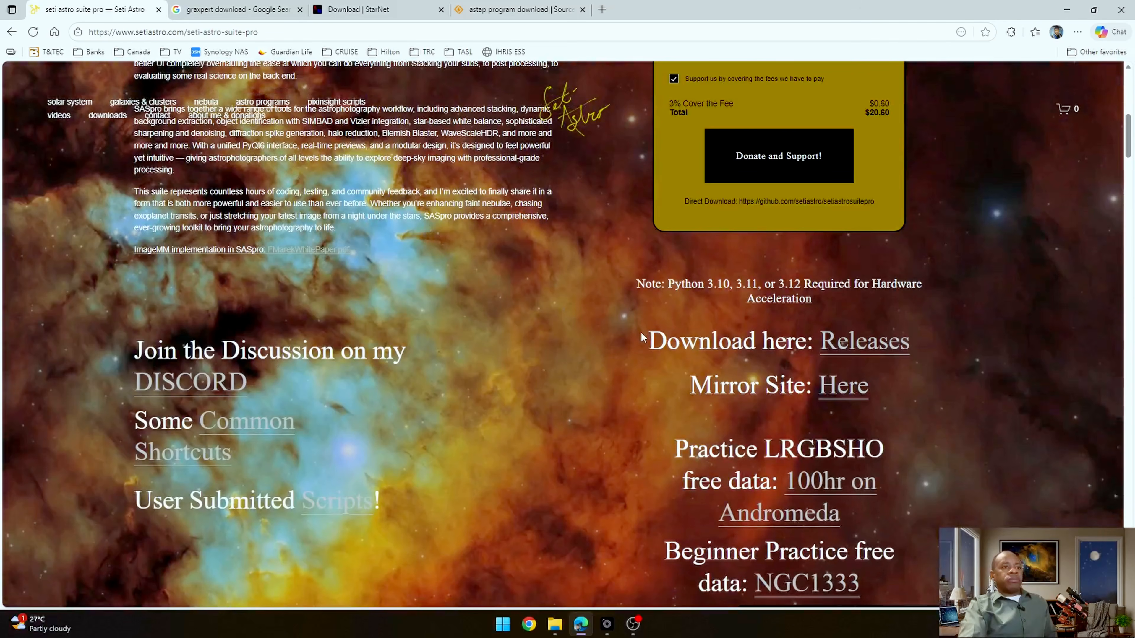
scroll(640, 328, down, 1)
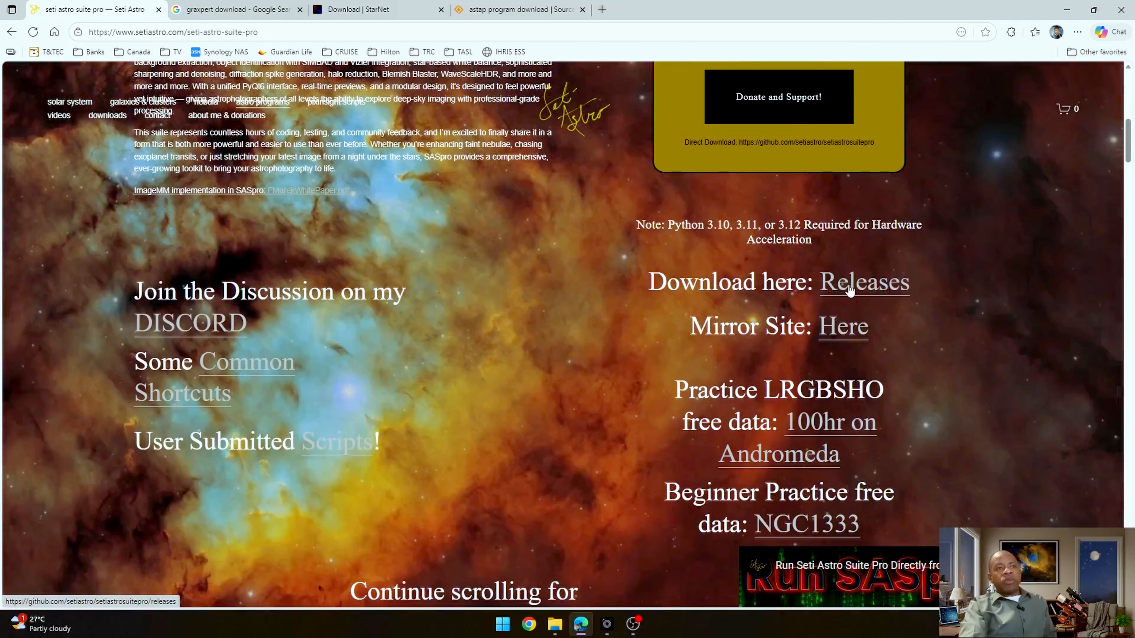
click(861, 289)
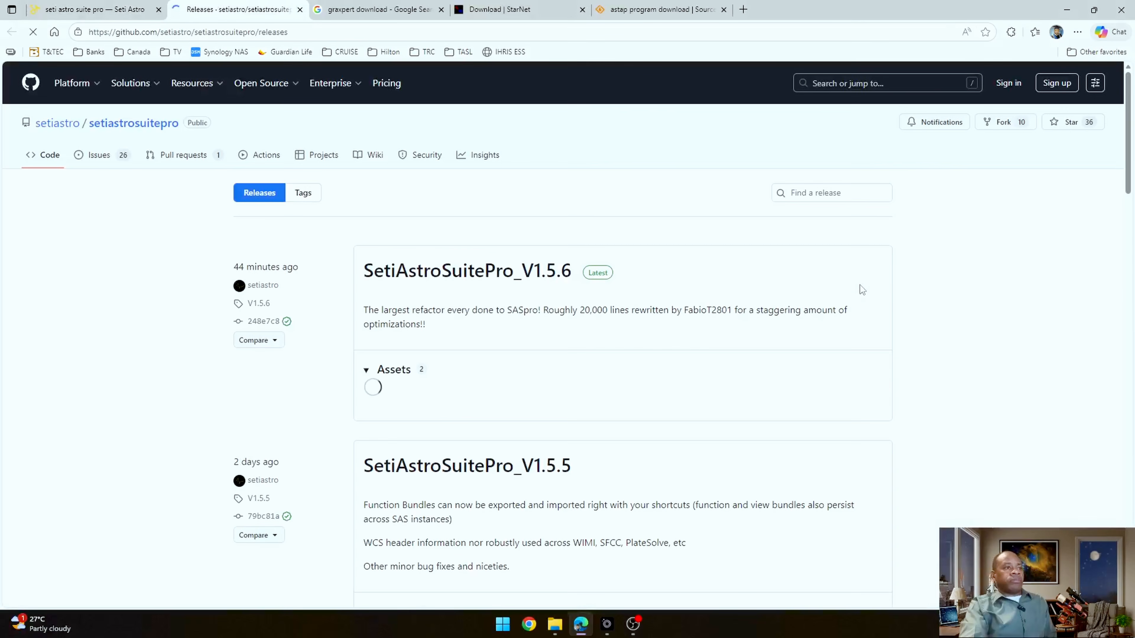
Step: Expand the assets of the SetiAstroSuitePro_V1.5.5 release to show its downloadable packages
scroll(713, 284, down, 1)
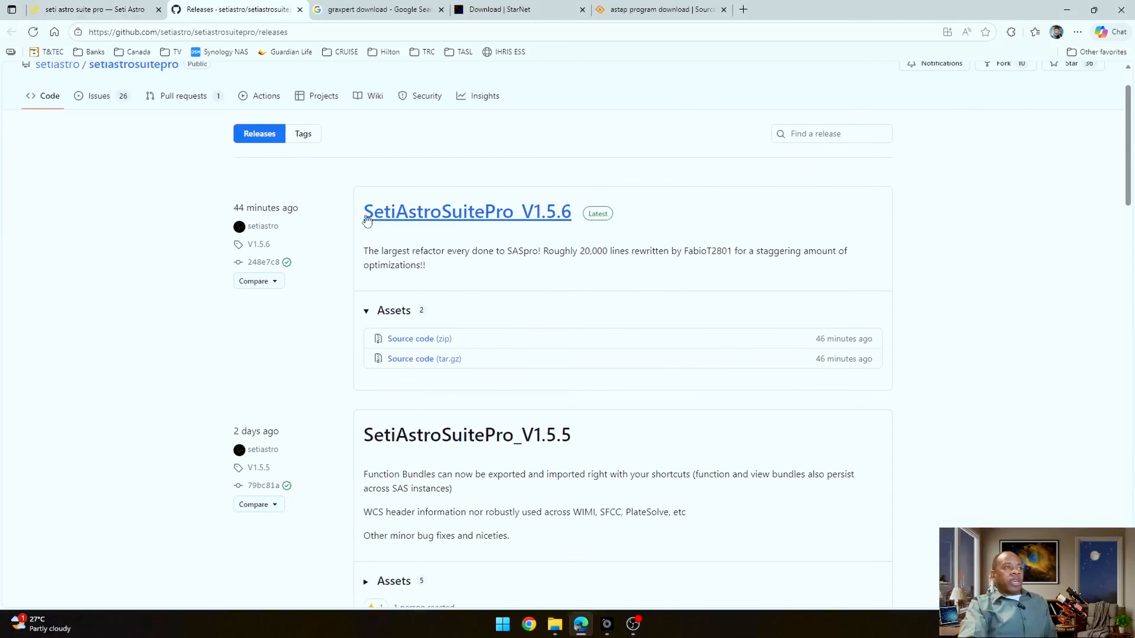
scroll(578, 224, down, 1)
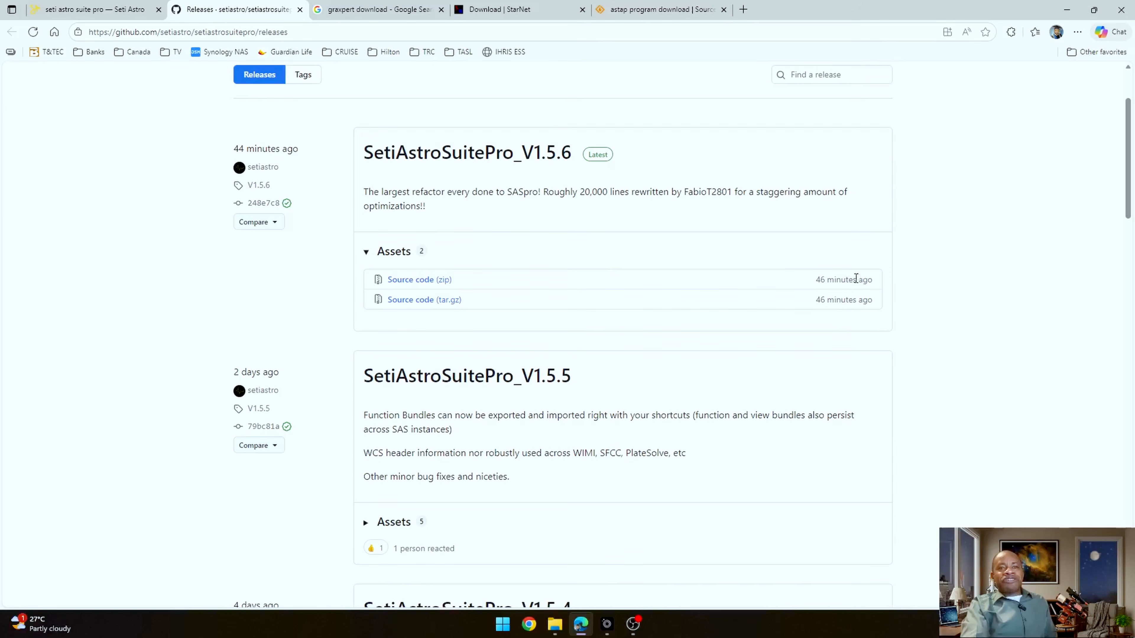
scroll(854, 286, down, 1)
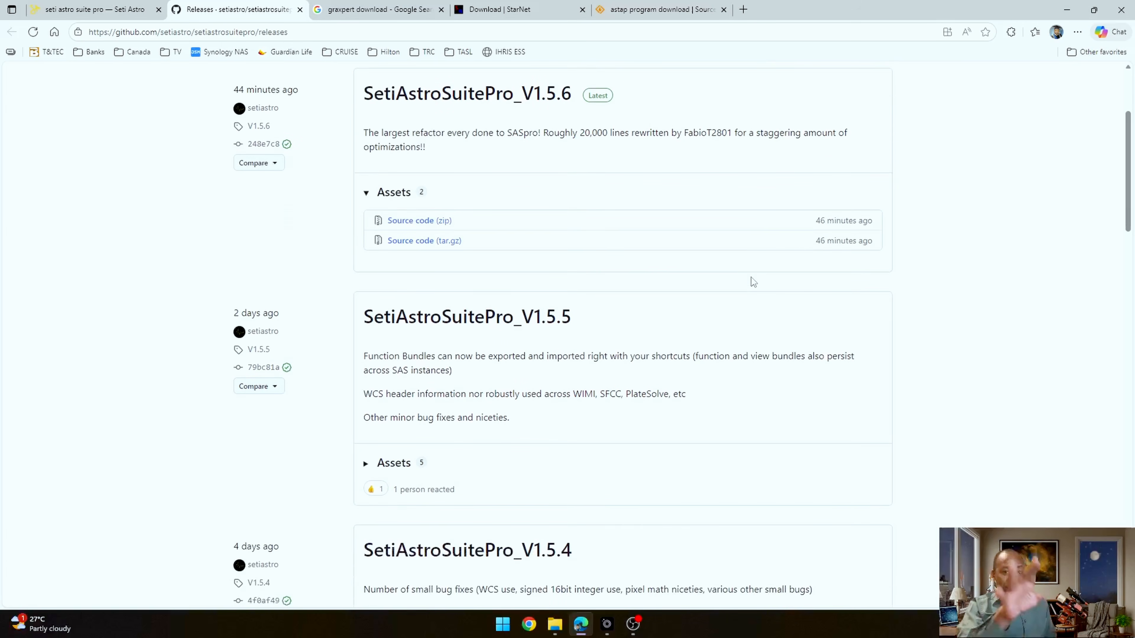
scroll(751, 279, down, 2)
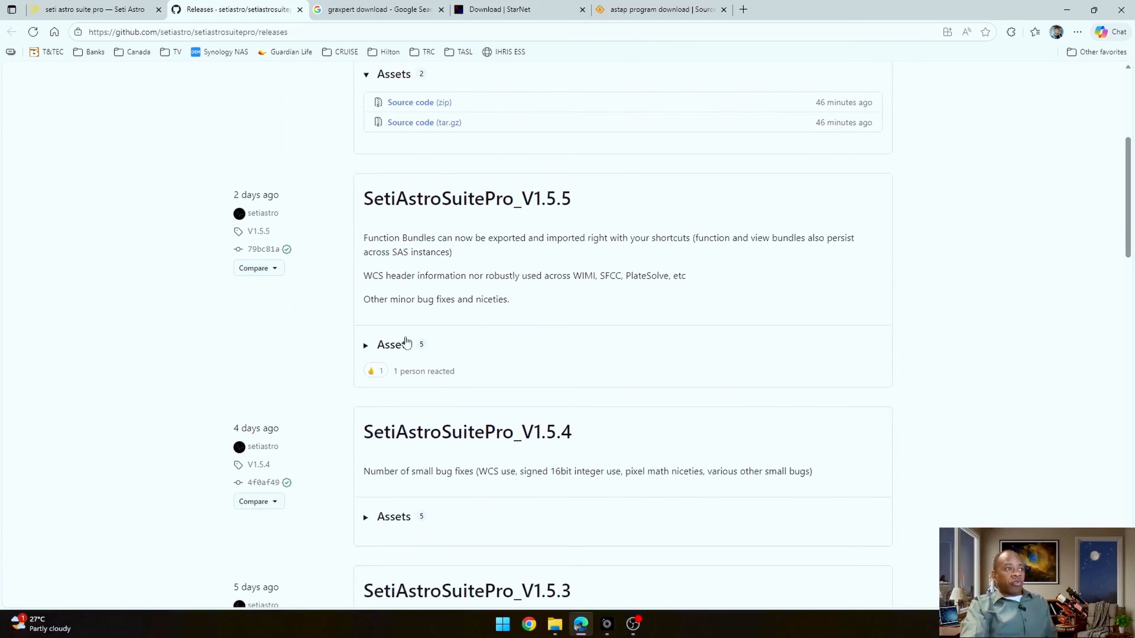
click(365, 348)
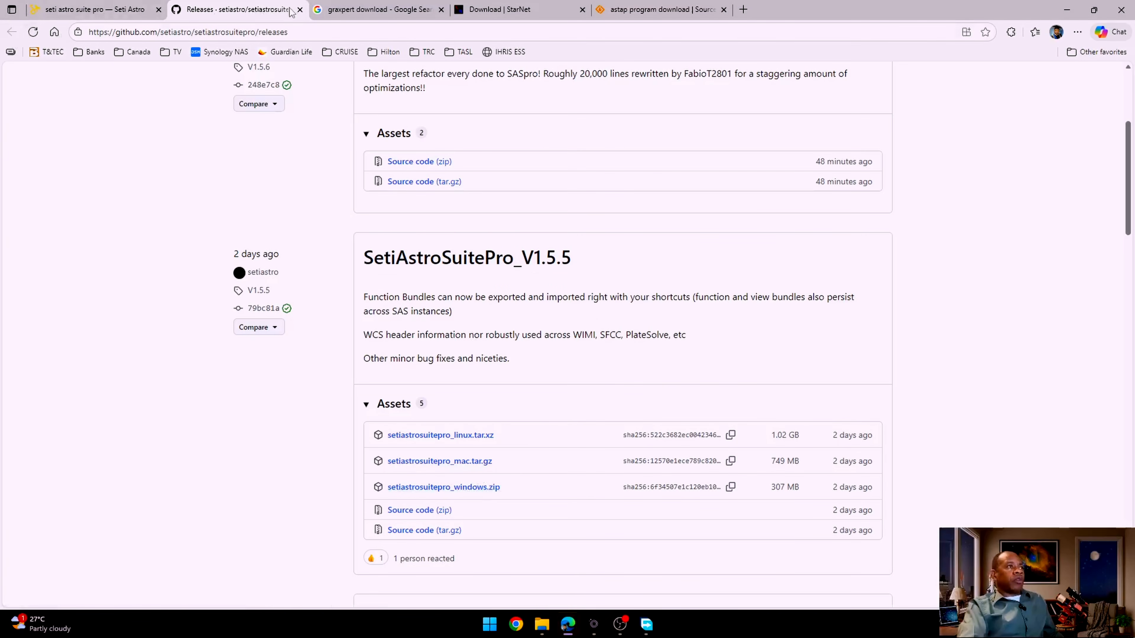
Step: Close the releases page and open the initial Cosmic Clarity download folder from the Seti Astro site, dismissing the Workspace promotion
click(300, 9)
scroll(371, 254, up, 10)
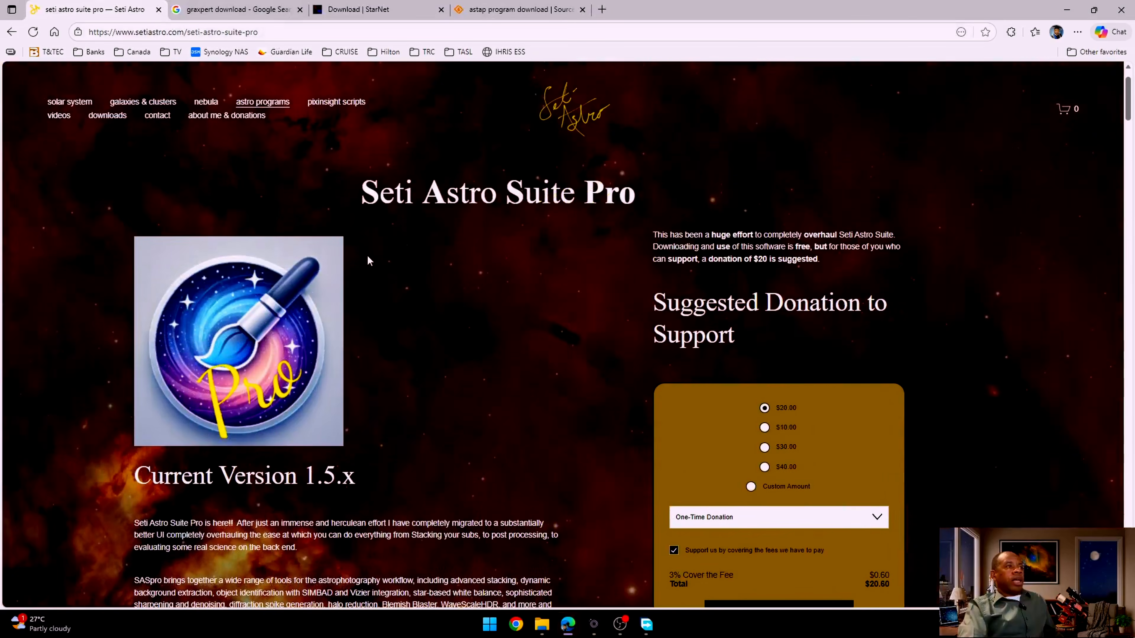
mouse_move(272, 115)
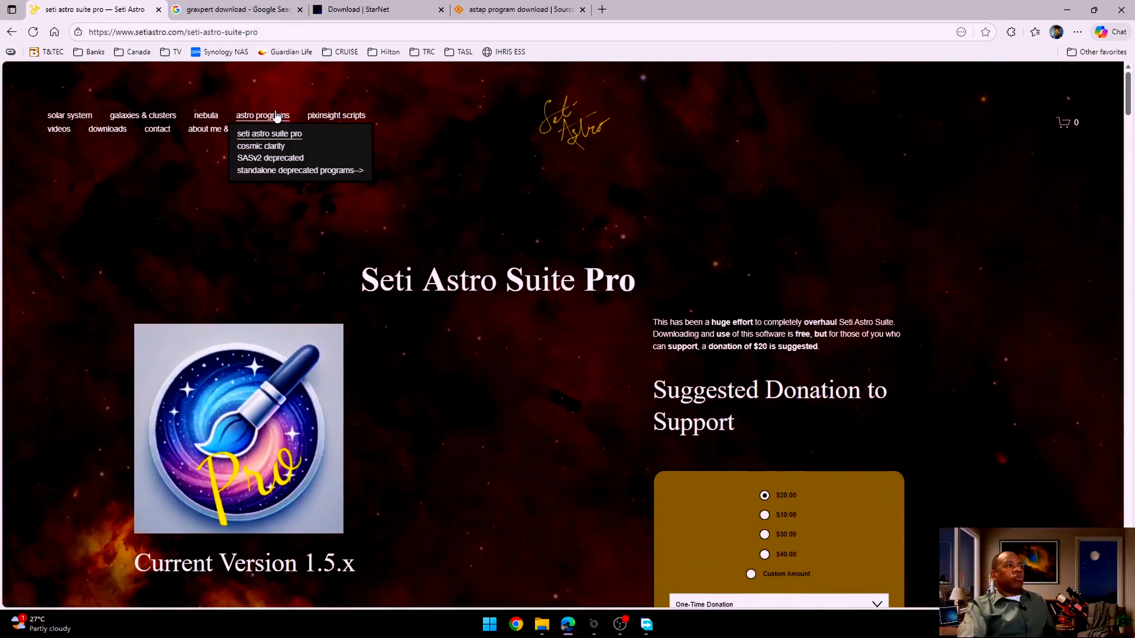
click(269, 148)
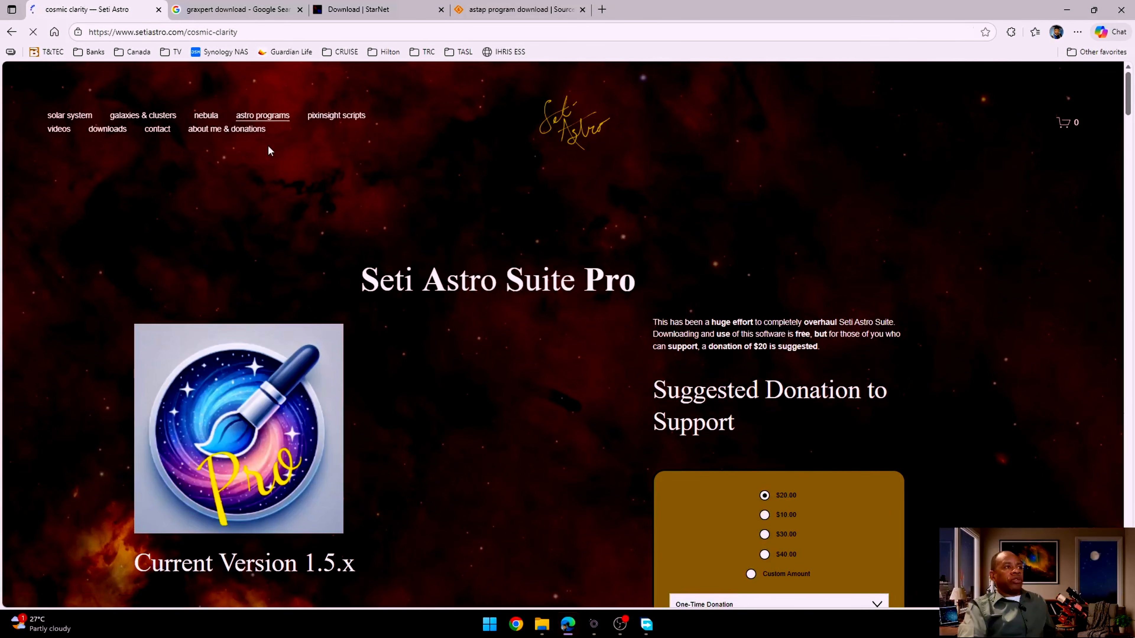
scroll(354, 209, down, 2)
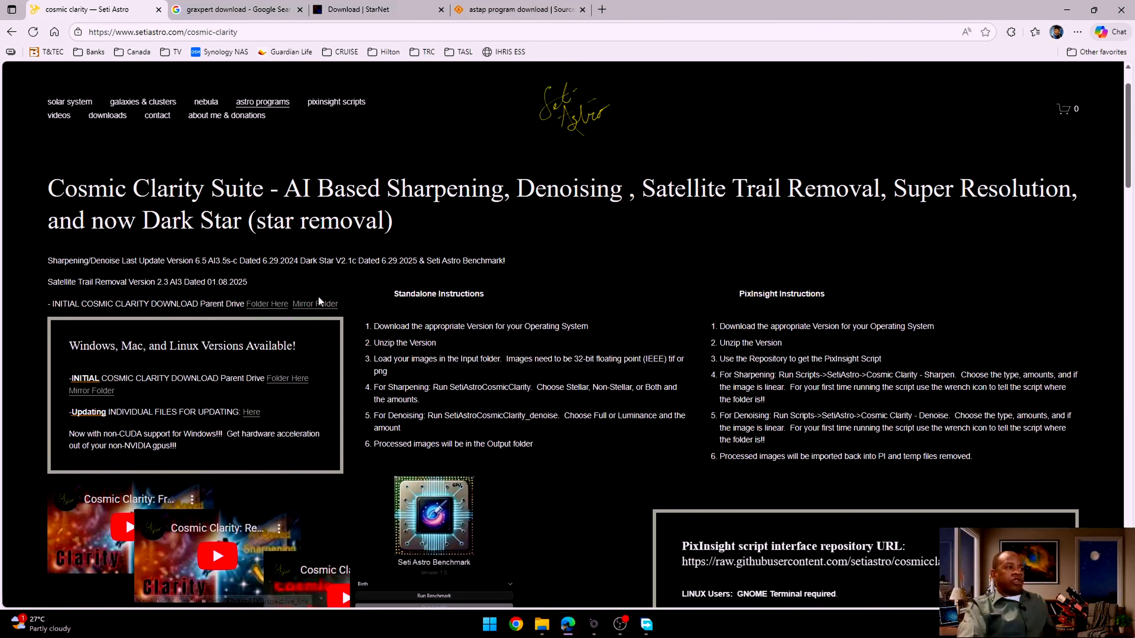
click(268, 304)
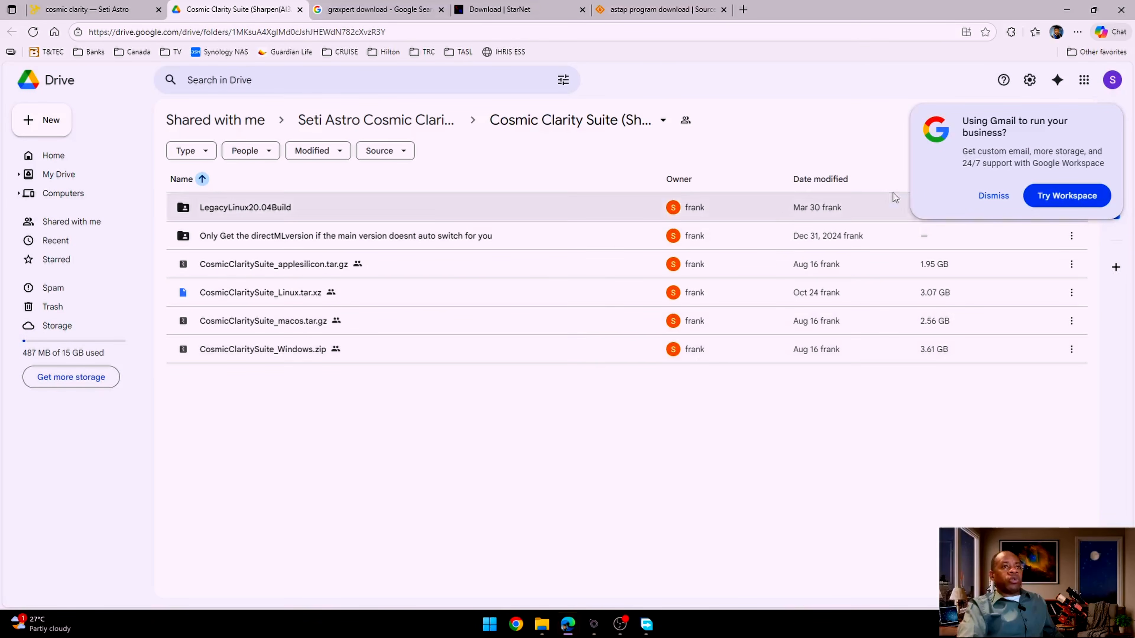
click(993, 195)
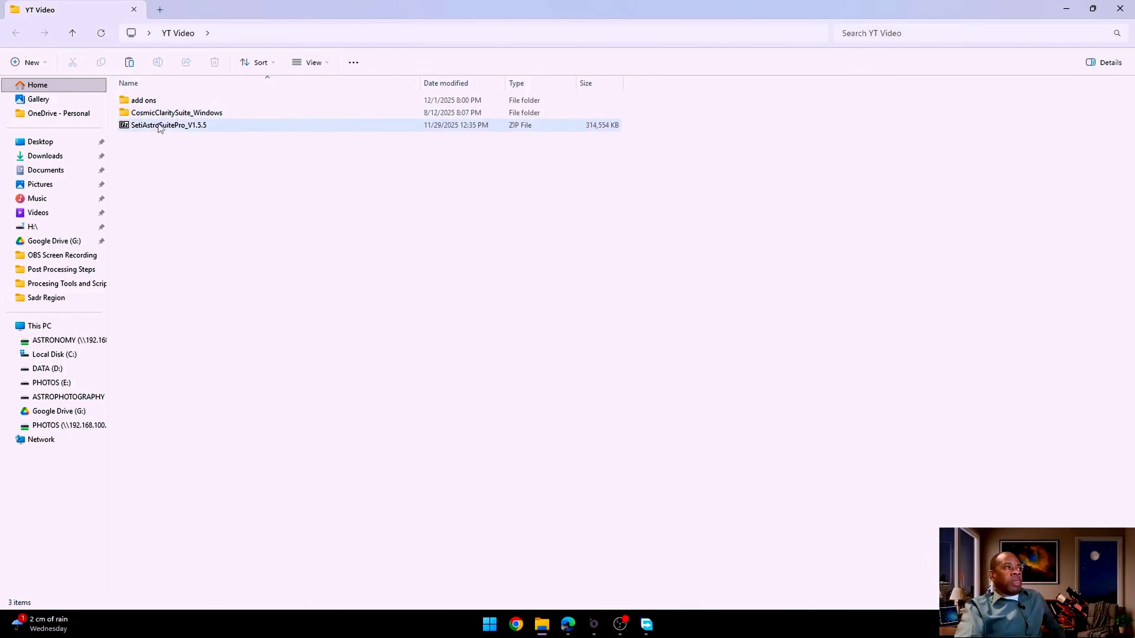
Step: Check the SetiAstroSuitePro_V1.5.5 archive and the CosmicClaritySuite_Windows folder inside the YT Video folder
click(169, 126)
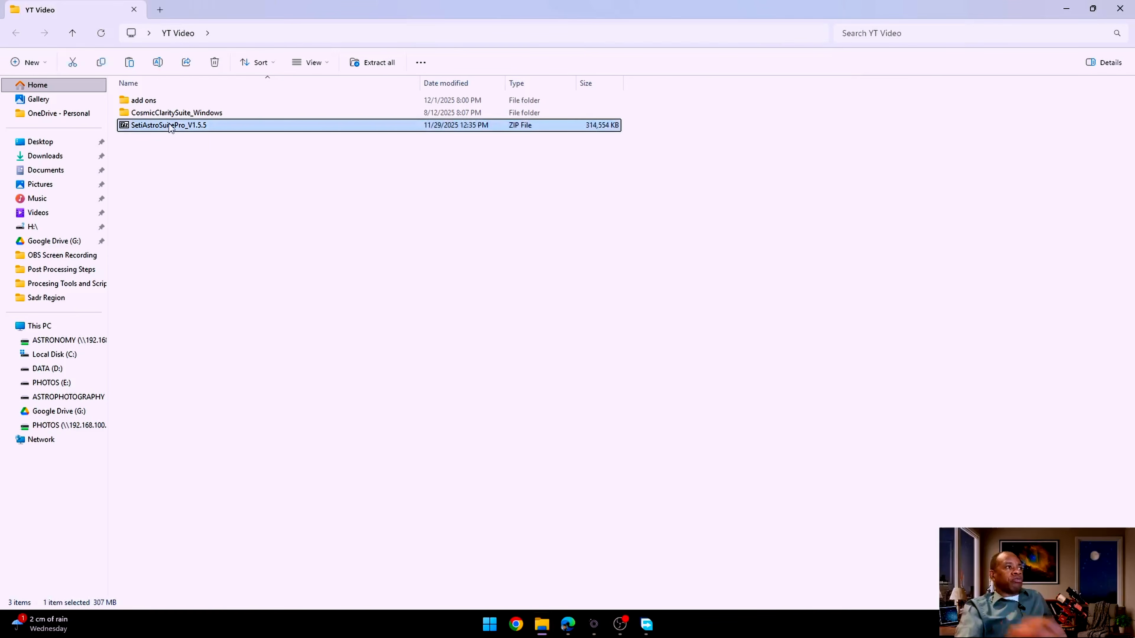
click(171, 114)
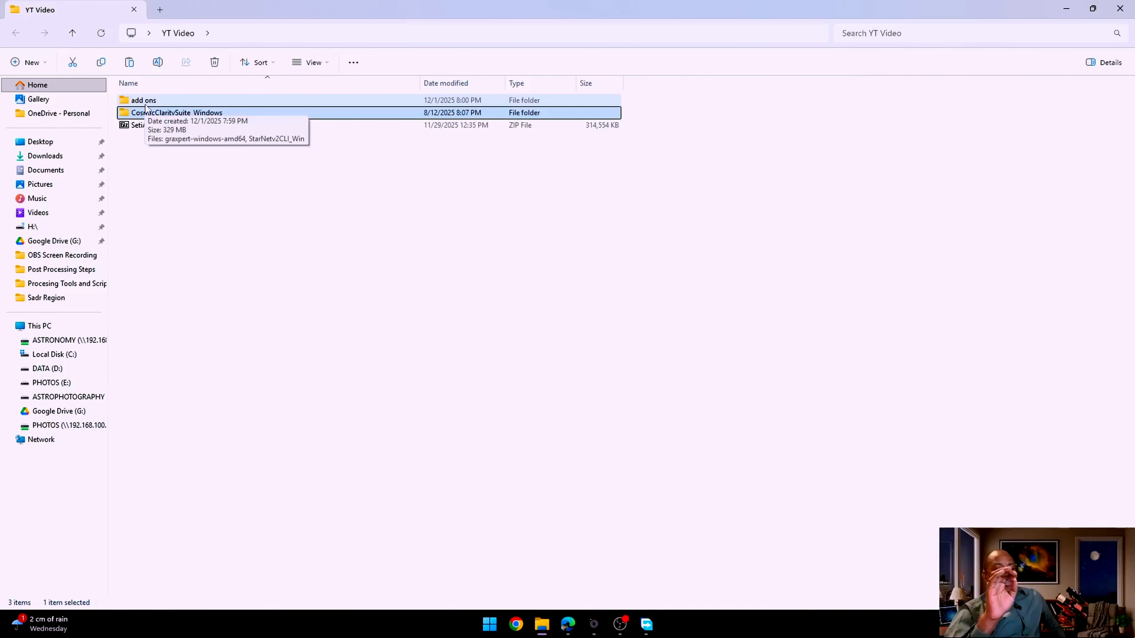
Step: Switch back to the Edge browser and open the GraXpert website from the "graxpert download" search results
click(567, 624)
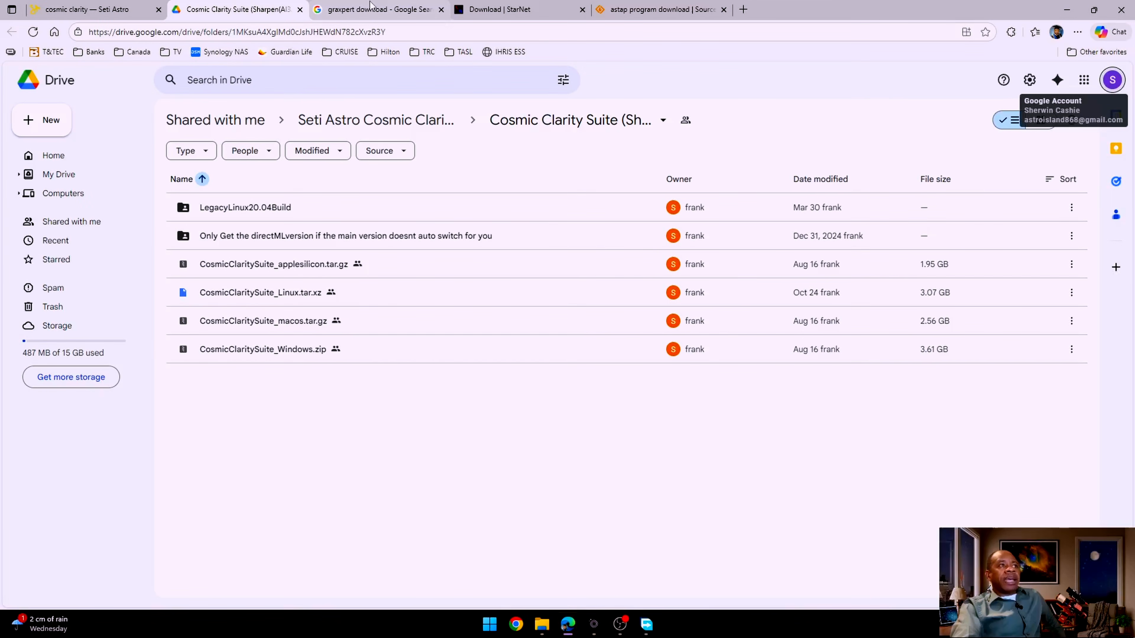
click(371, 4)
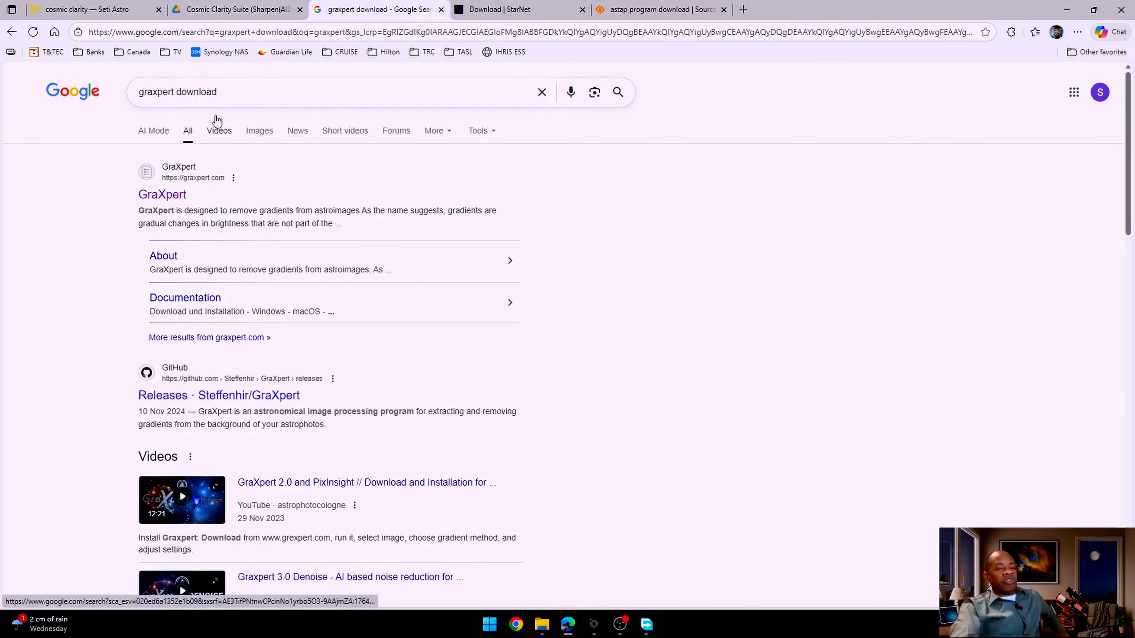
click(169, 197)
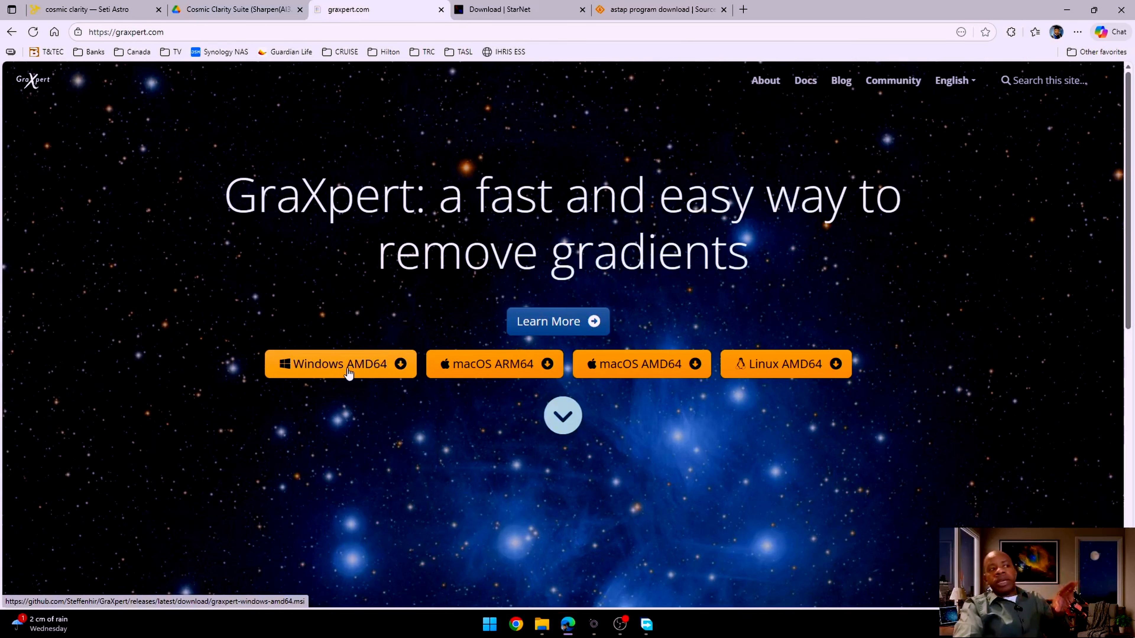
Step: Look through the StarNet download page, including the PixInsight plugin and Tensorflow library notes
click(497, 11)
scroll(479, 181, down, 8)
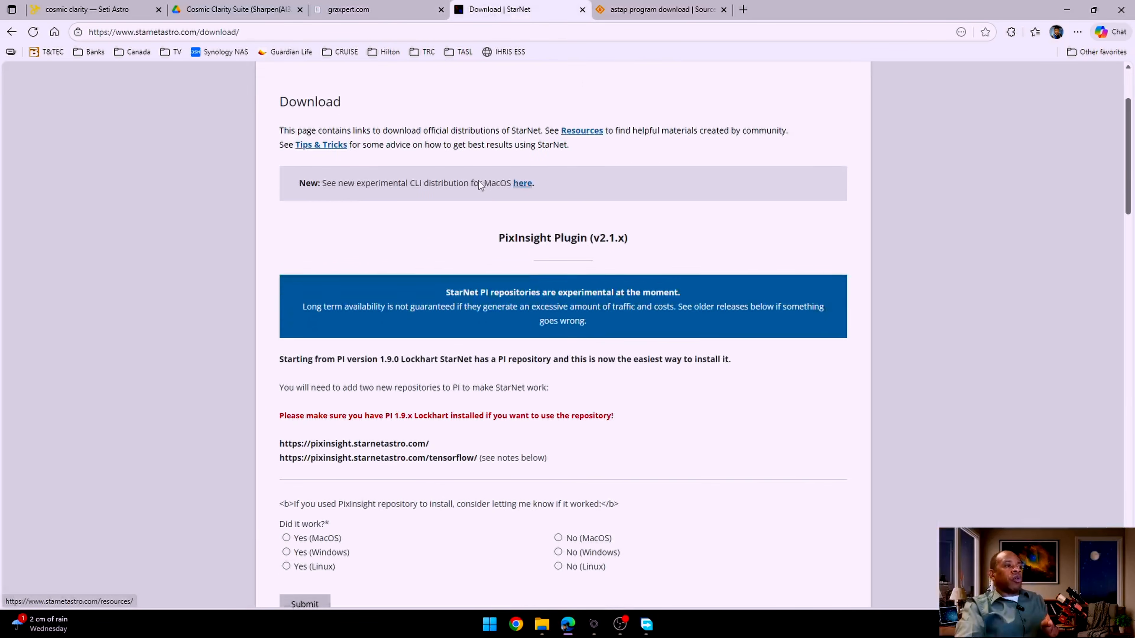
scroll(478, 181, down, 9)
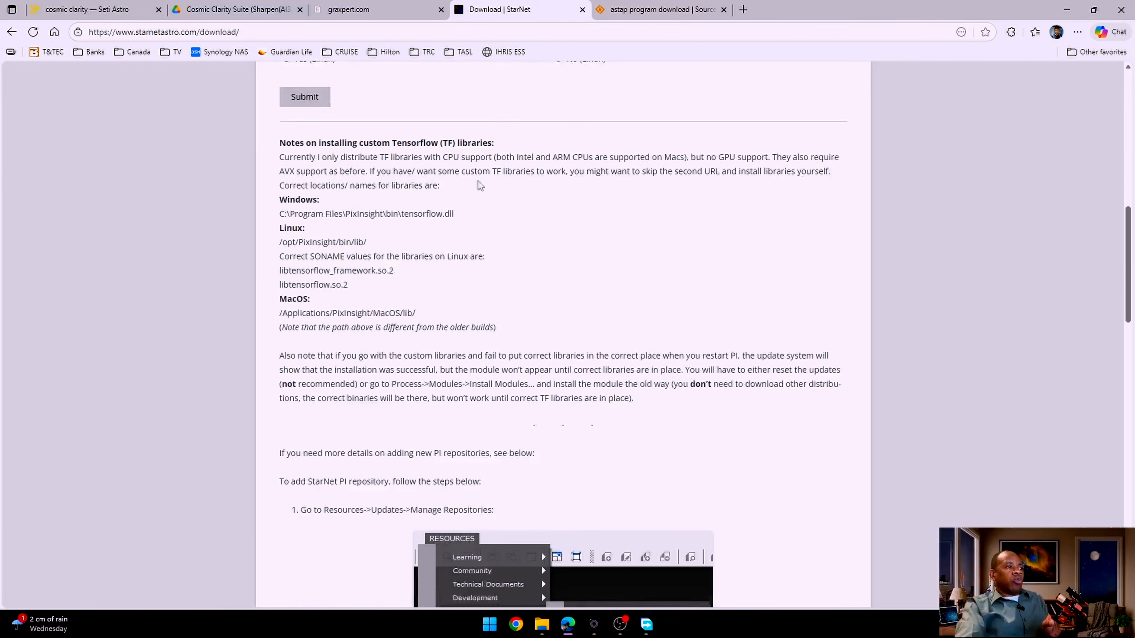
scroll(479, 181, up, 12)
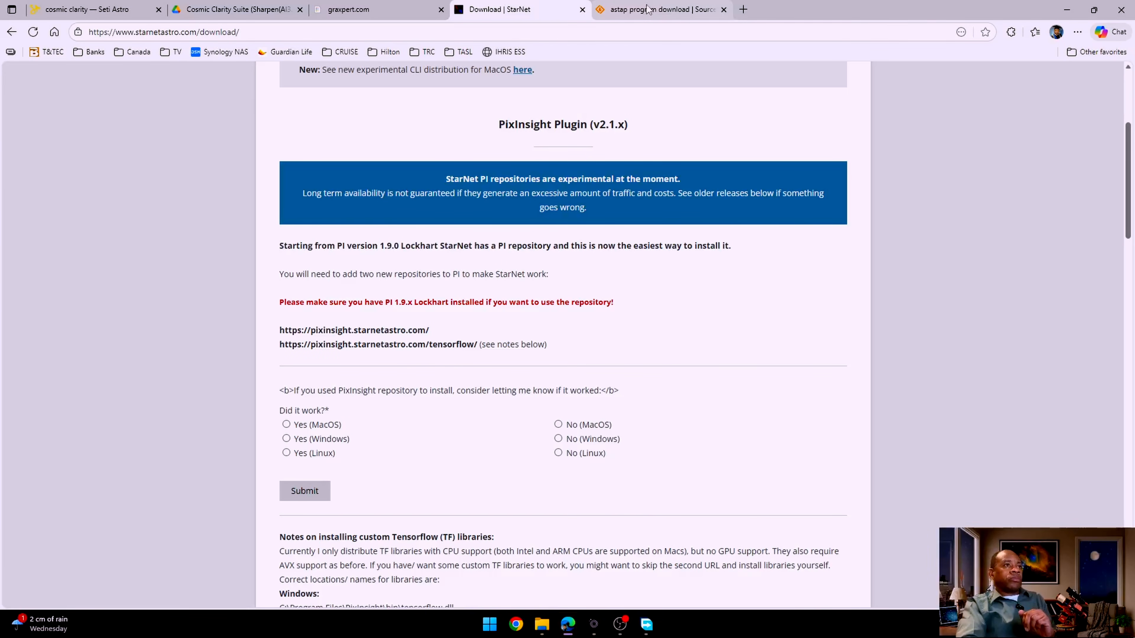
Step: Go back from the SourceForge astap page to the "astap" search results and open the HnSky ASTAP site
click(640, 14)
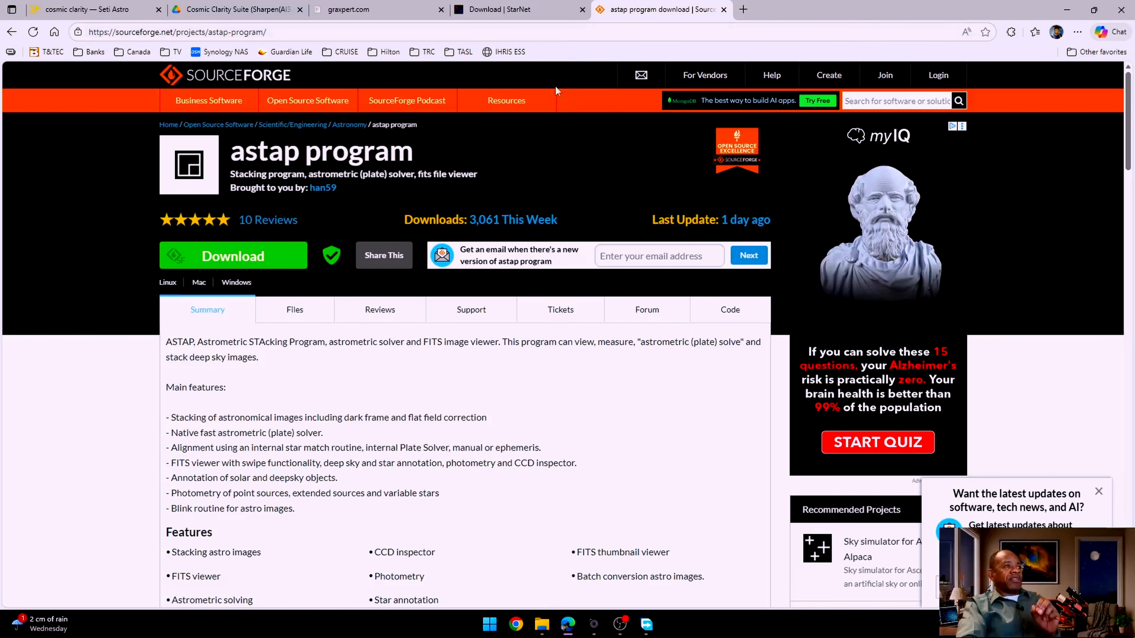
click(12, 32)
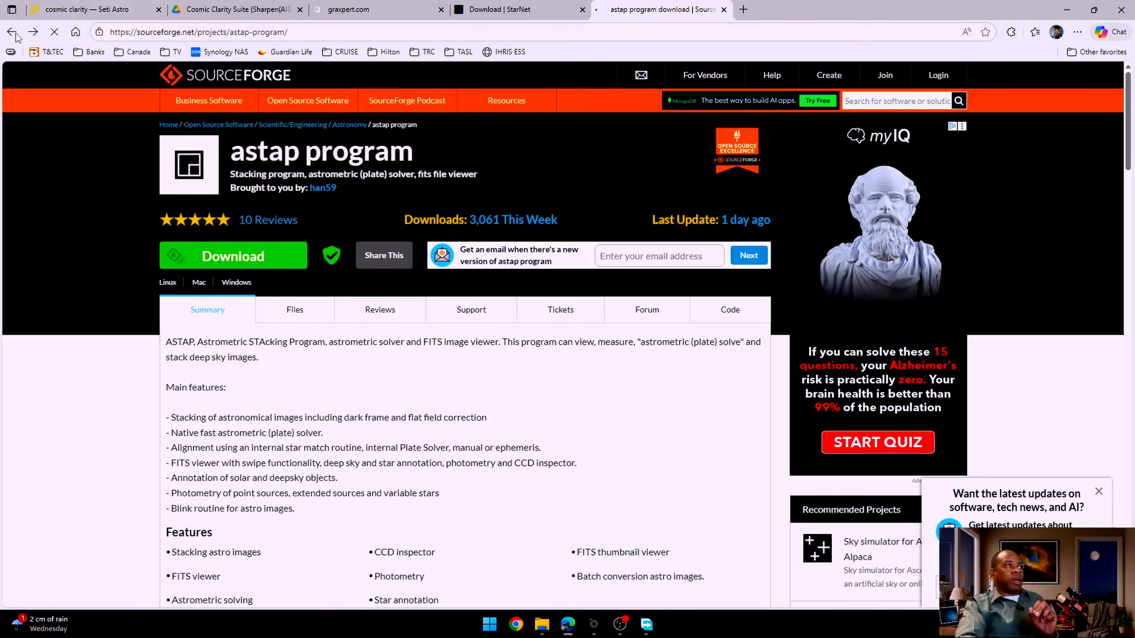
click(13, 33)
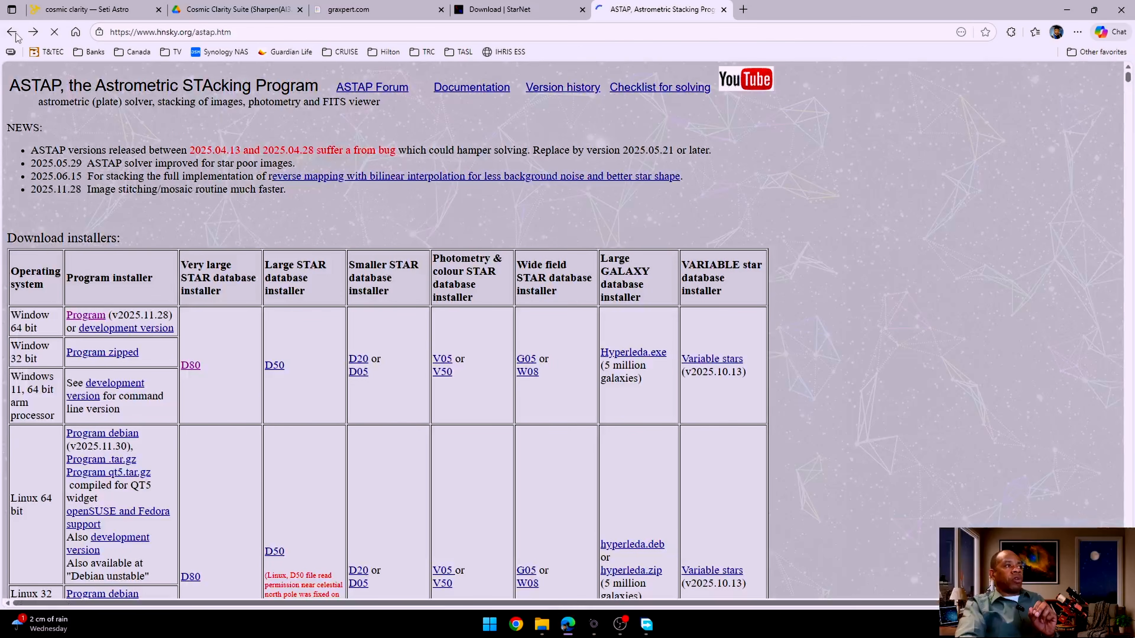
click(13, 34)
click(180, 93)
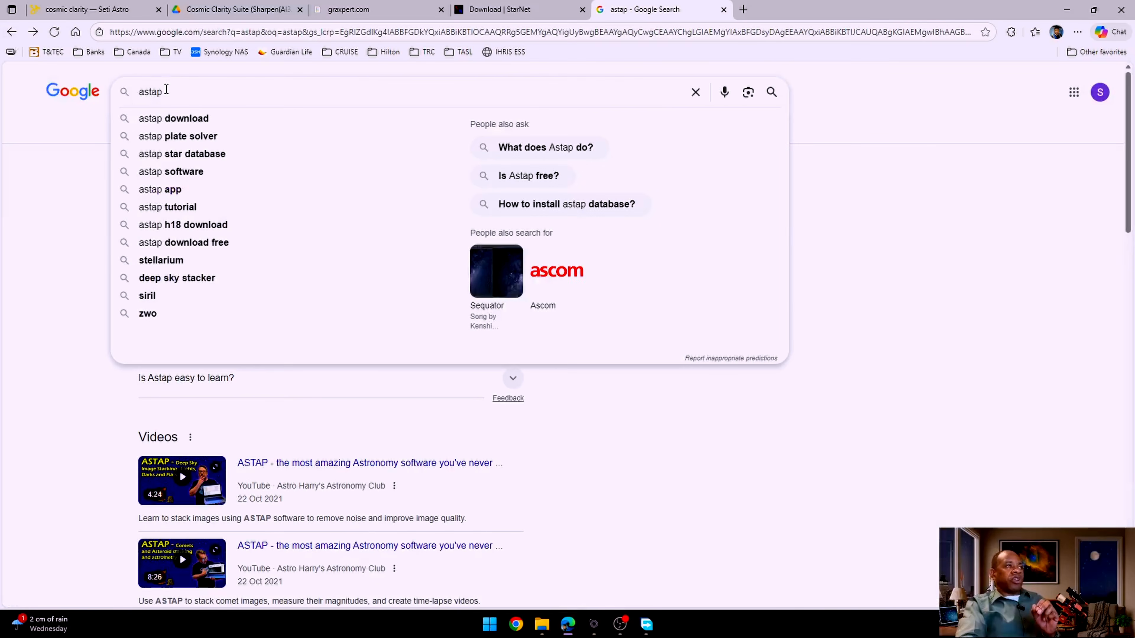
click(98, 113)
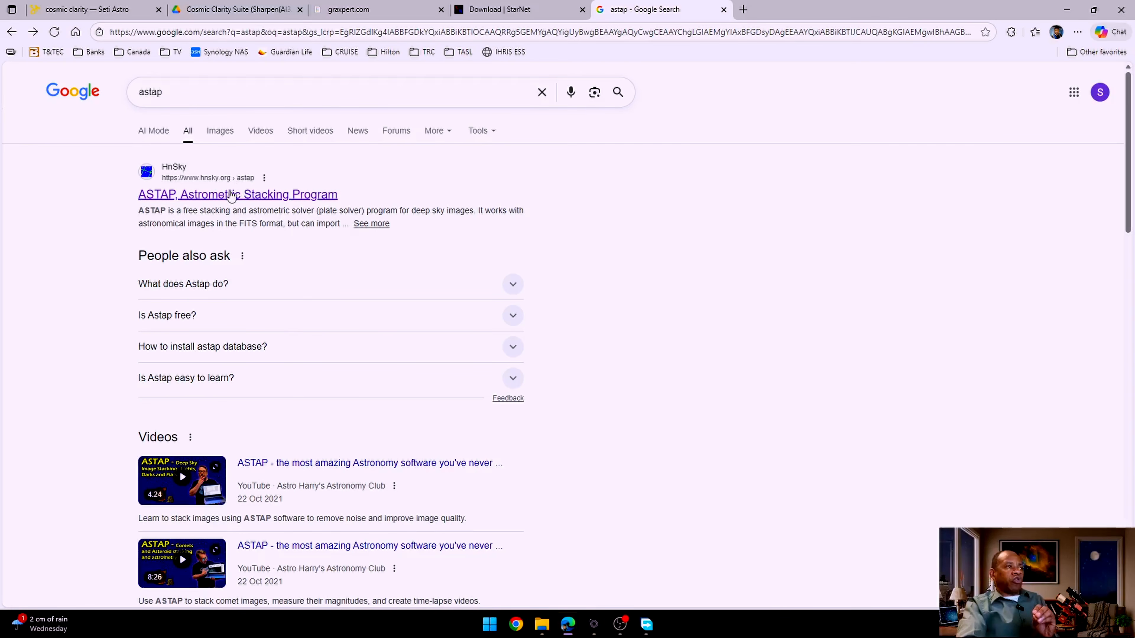
click(230, 195)
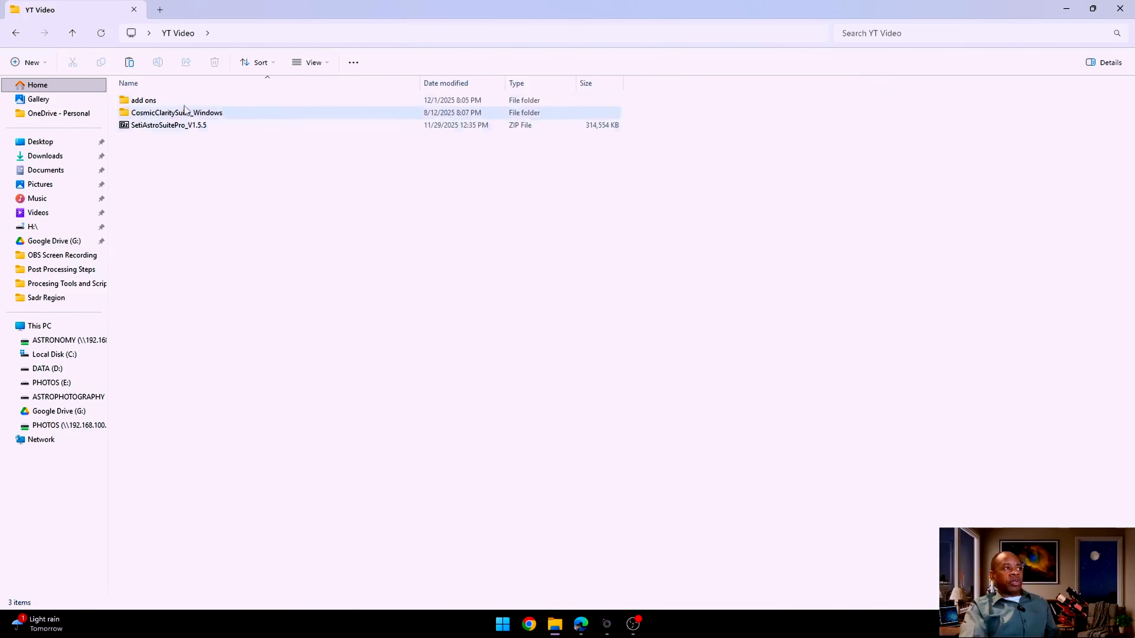
Step: Check the installers in the add ons folder and launch SetiAstroSuitePro_Setup.exe from the SetiAstroSuitePro_V1.5.5 archive
double_click(150, 100)
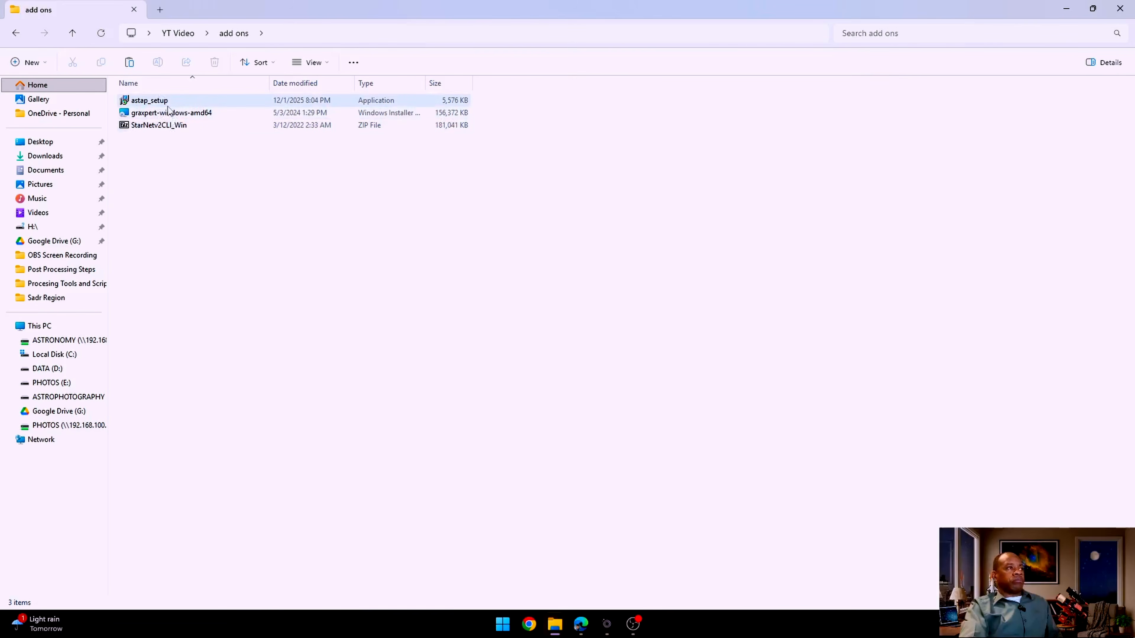
click(80, 34)
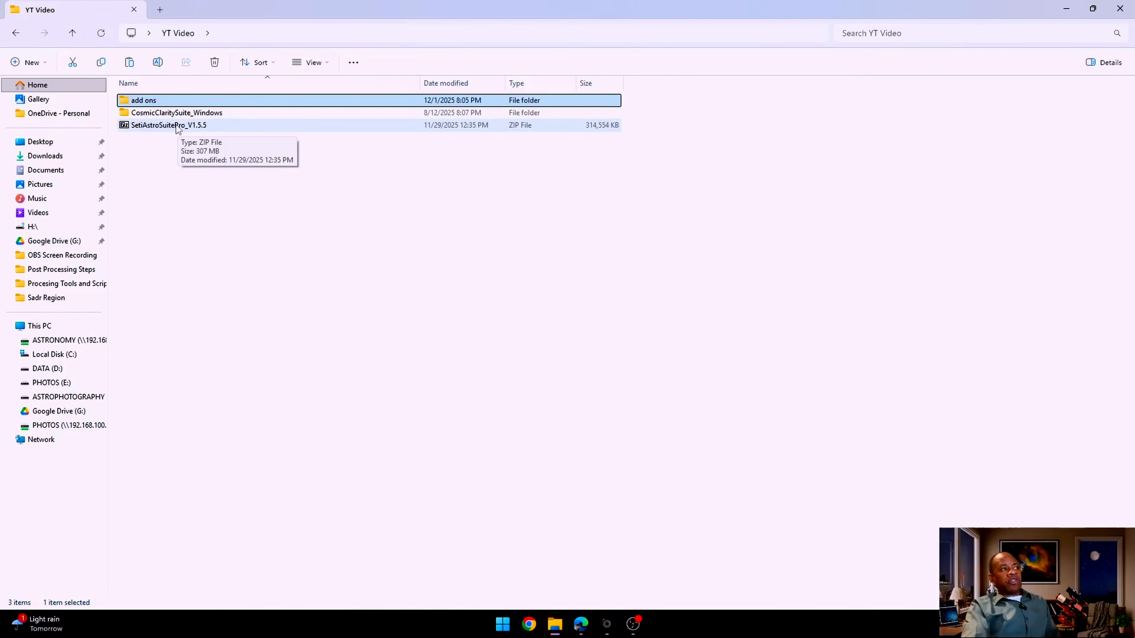
double_click(204, 130)
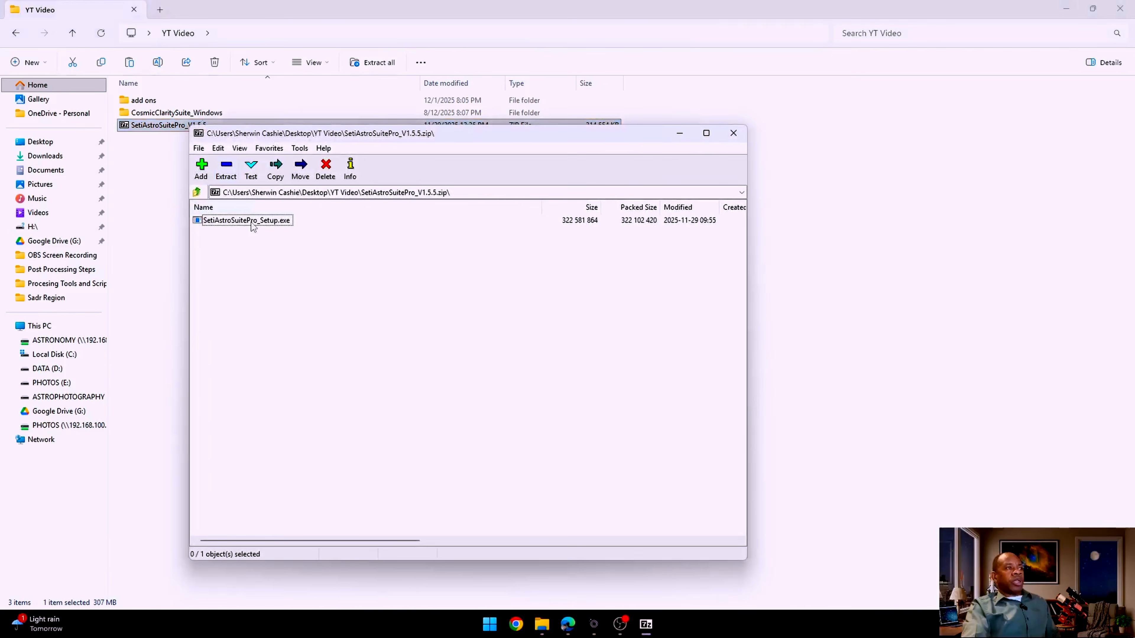
double_click(251, 222)
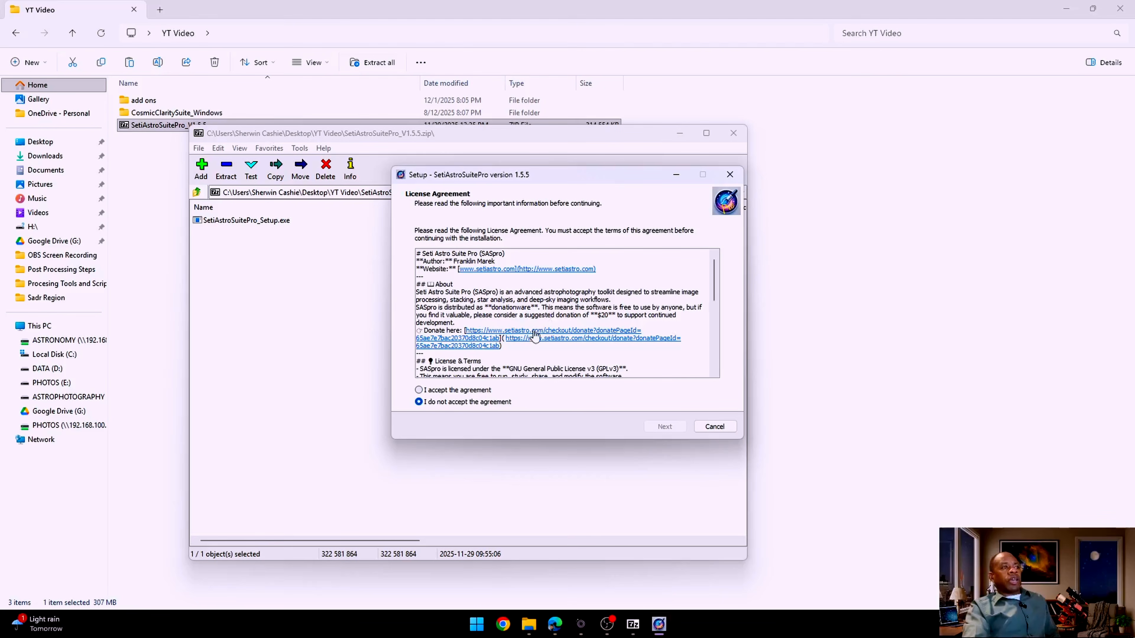
Step: Accept the licence agreement and install SetiAstroSuitePro 1.5.5 in the default Program Files folder with a desktop icon
click(436, 391)
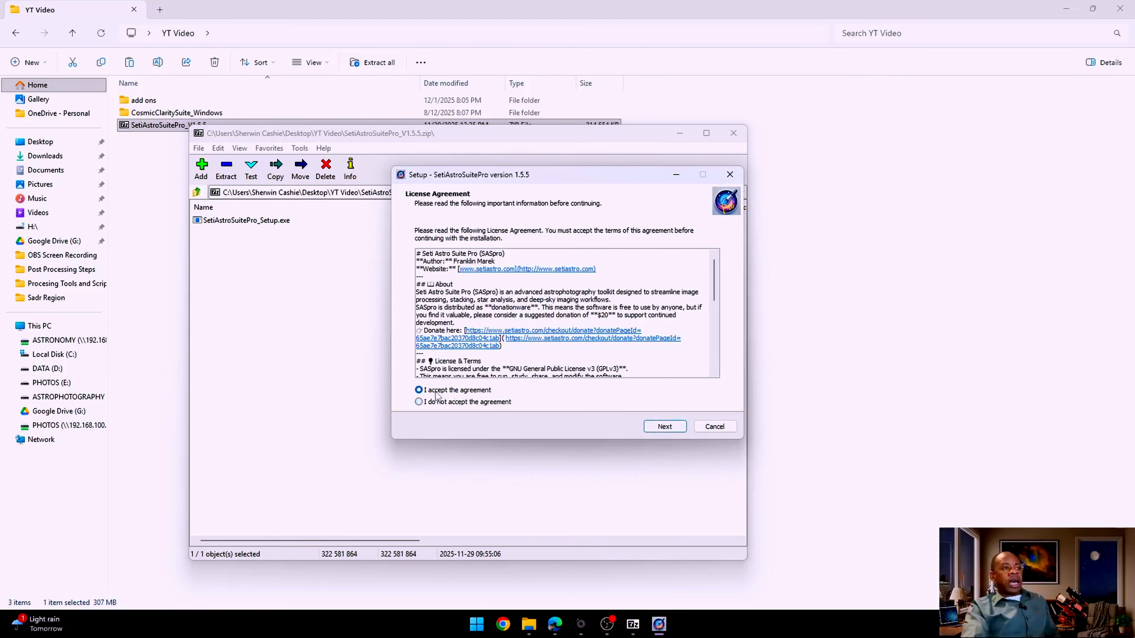
click(665, 426)
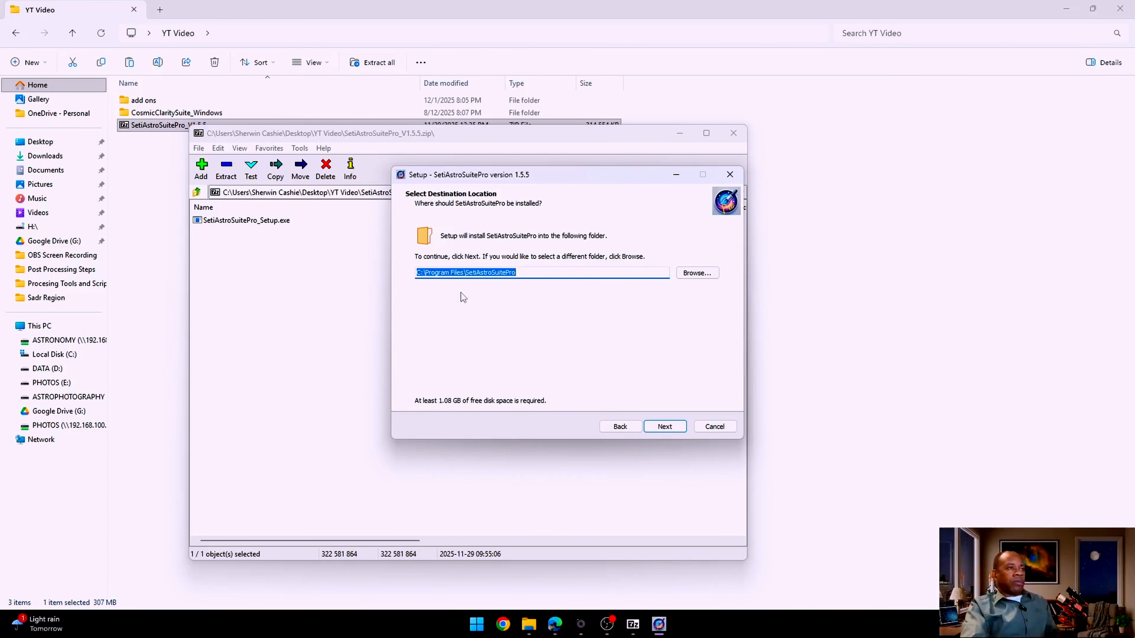
click(667, 426)
click(666, 426)
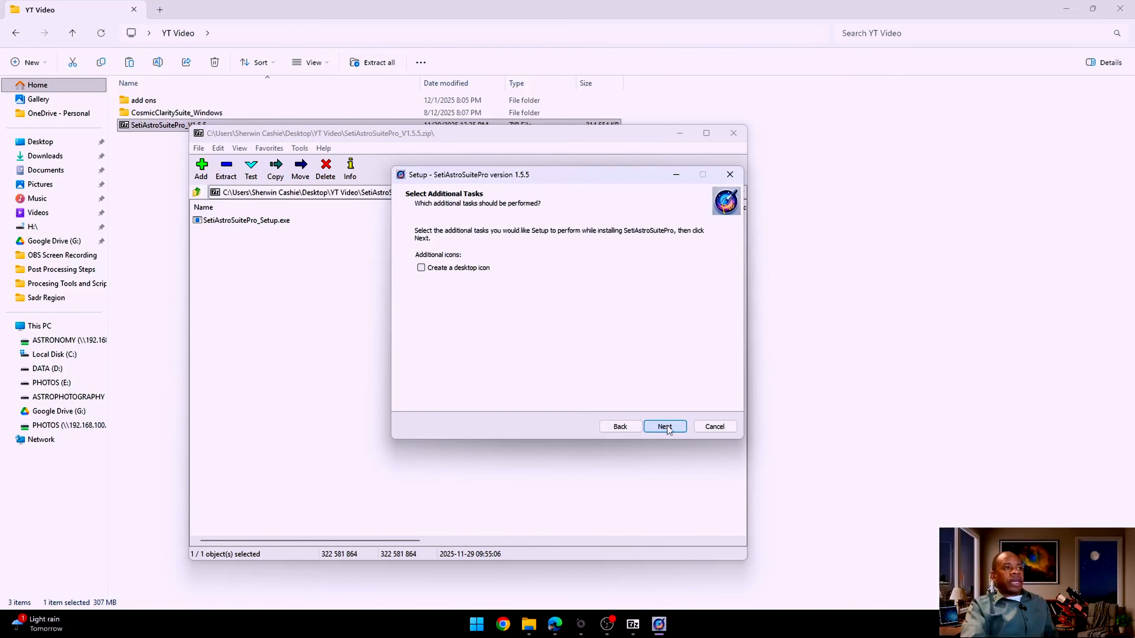
click(445, 268)
click(670, 426)
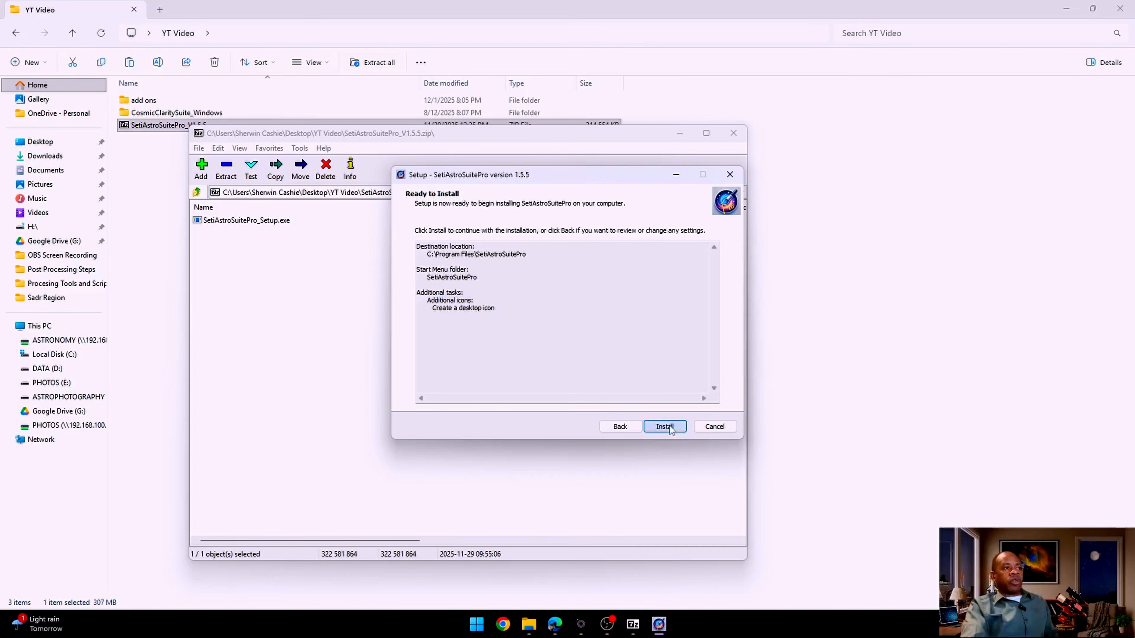
click(667, 427)
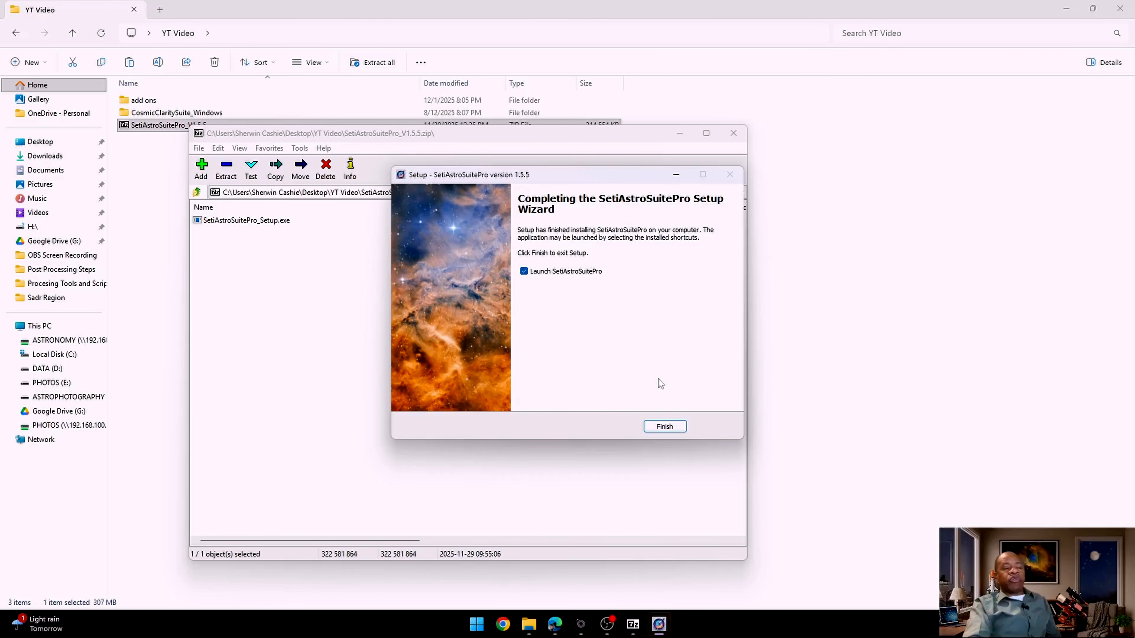
Step: Finish the setup with the option to launch SetiAstroSuitePro enabled, and open the program's Preferences
click(665, 427)
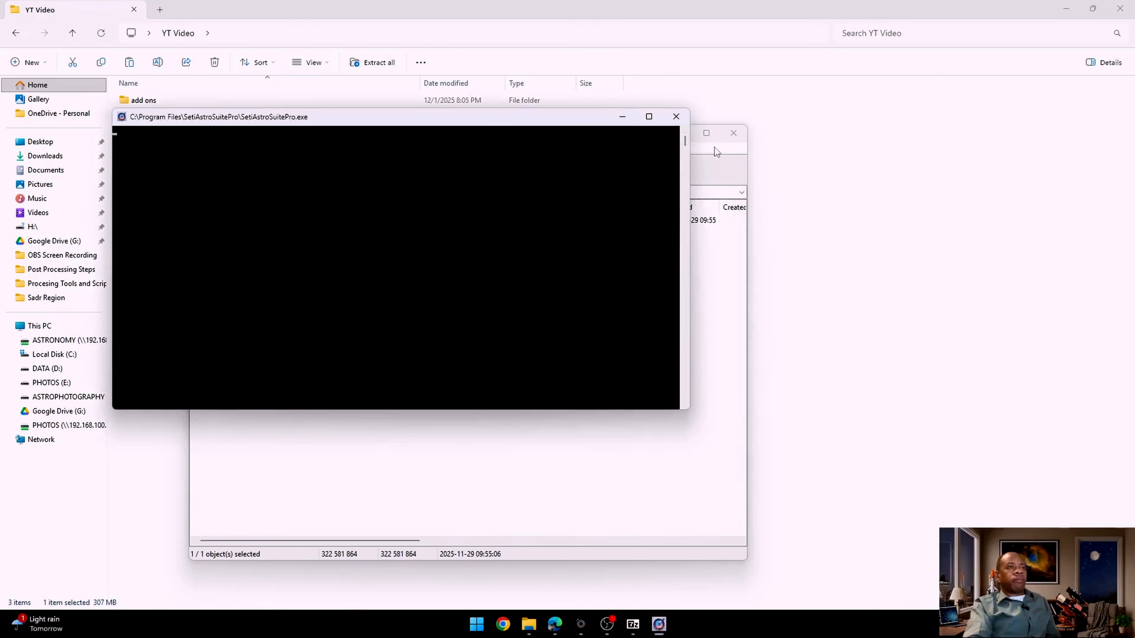
click(733, 133)
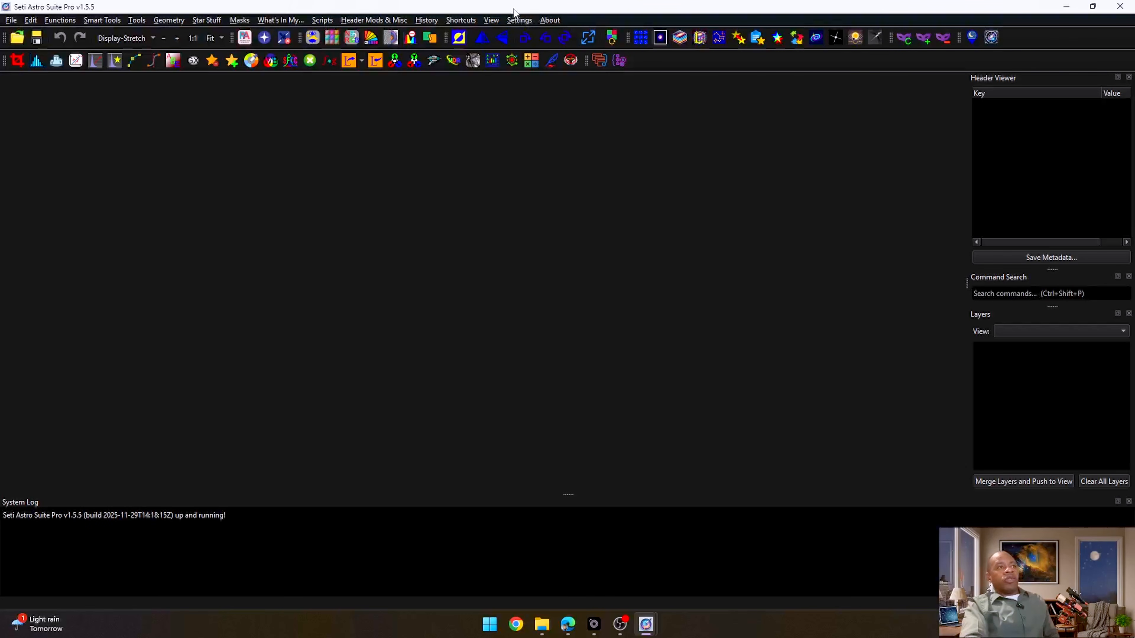
click(518, 20)
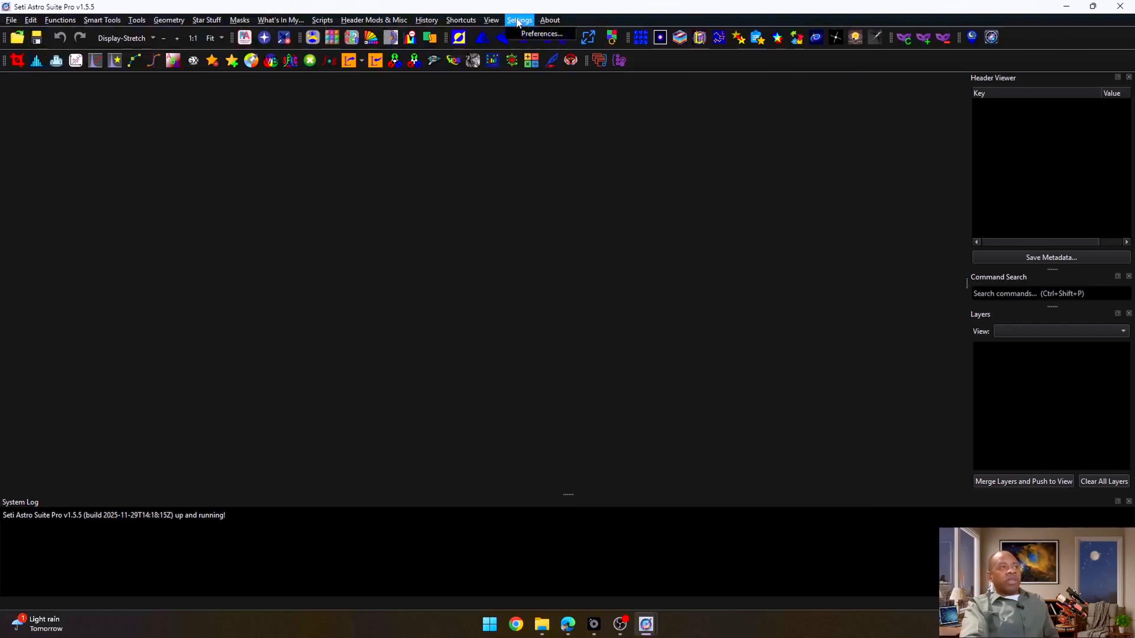
click(539, 35)
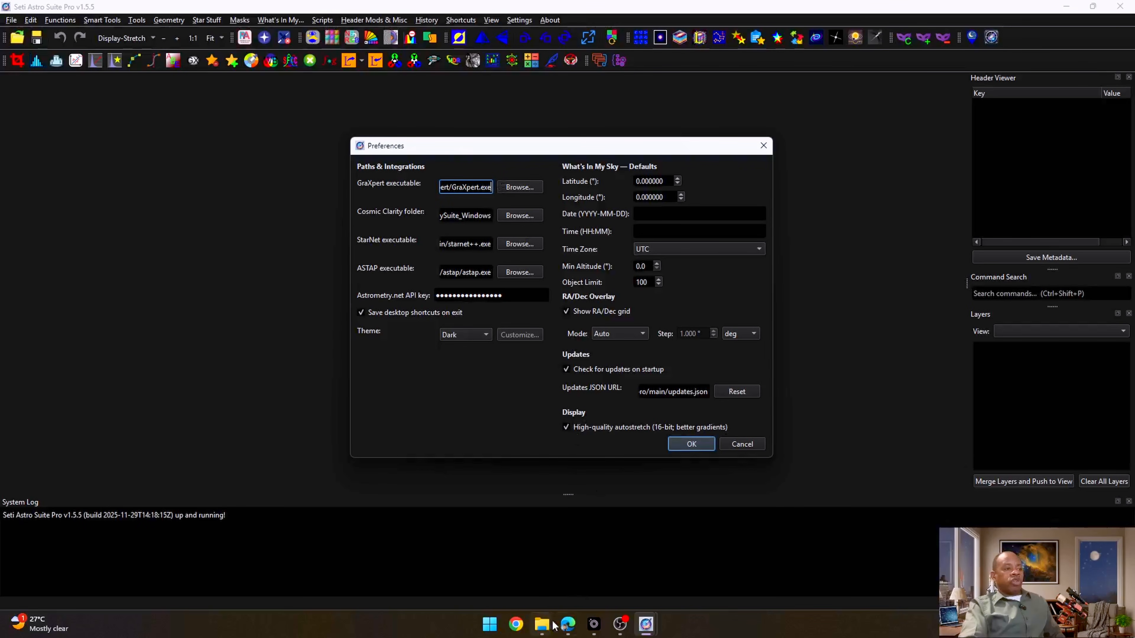
Step: Switch to File Explorer, start the graxpert-windows-amd64 installer from the add ons folder, and cancel its setup wizard
mouse_move(543, 624)
click(604, 576)
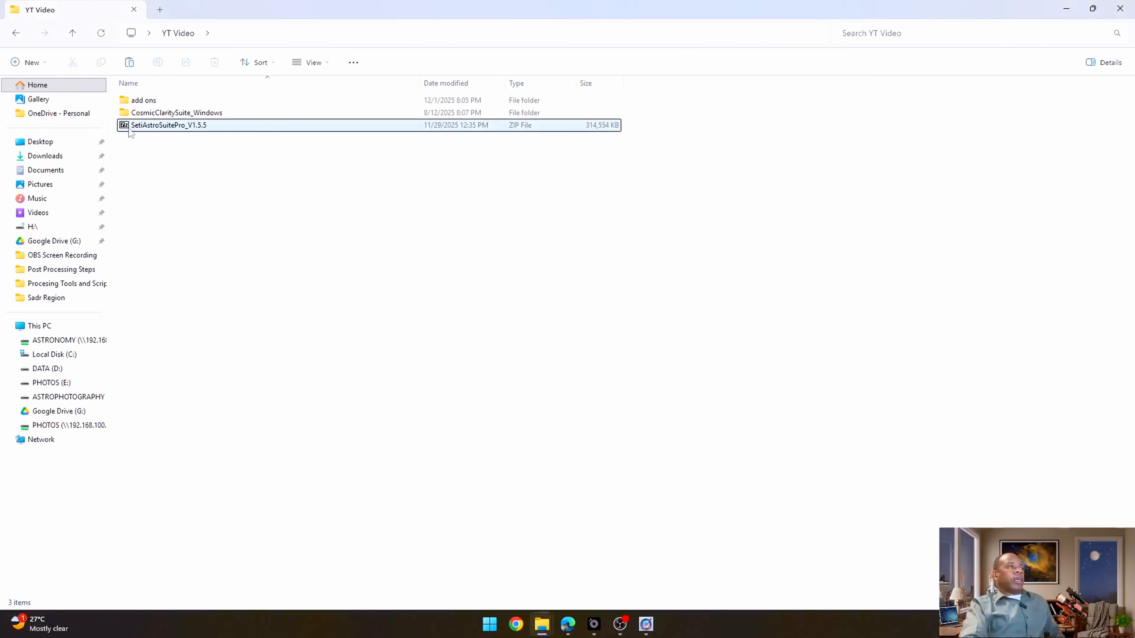
double_click(139, 102)
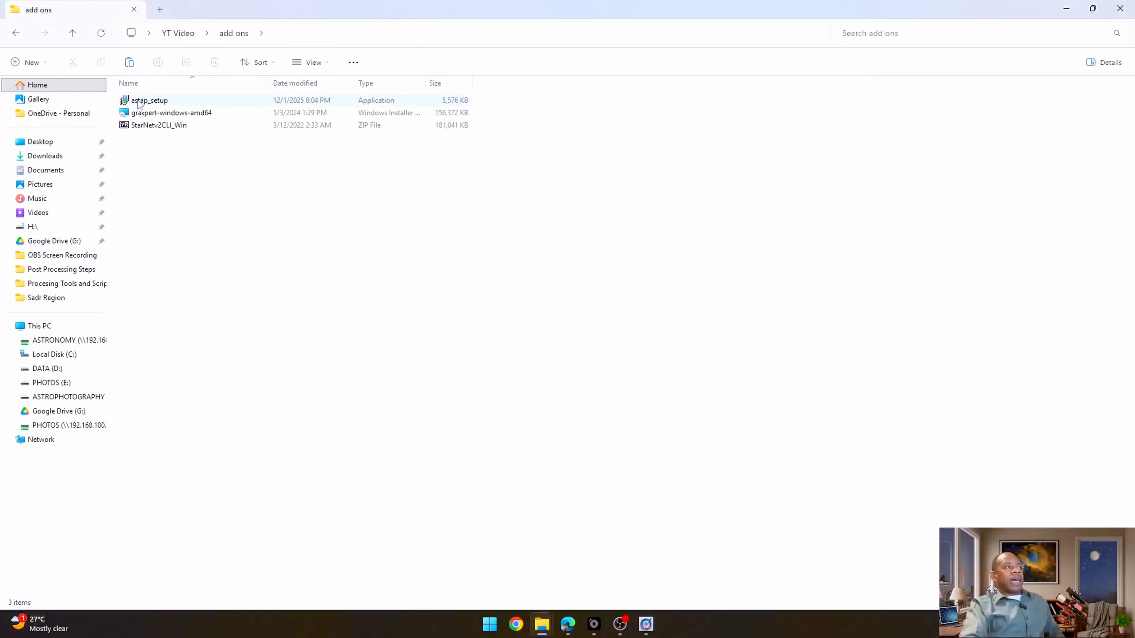
click(156, 117)
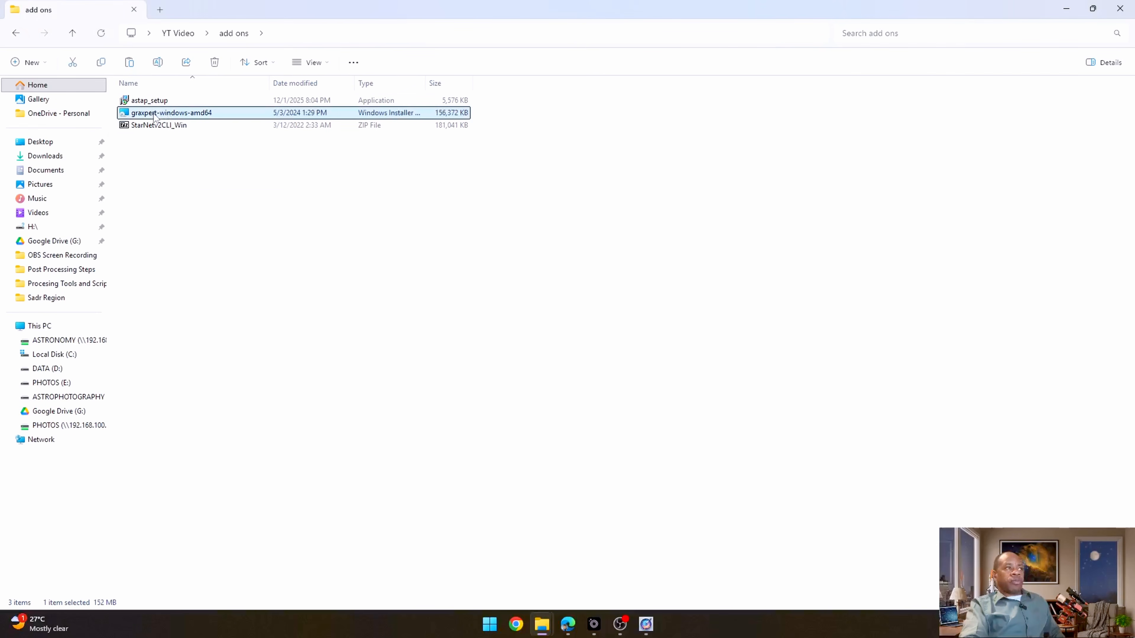
double_click(156, 117)
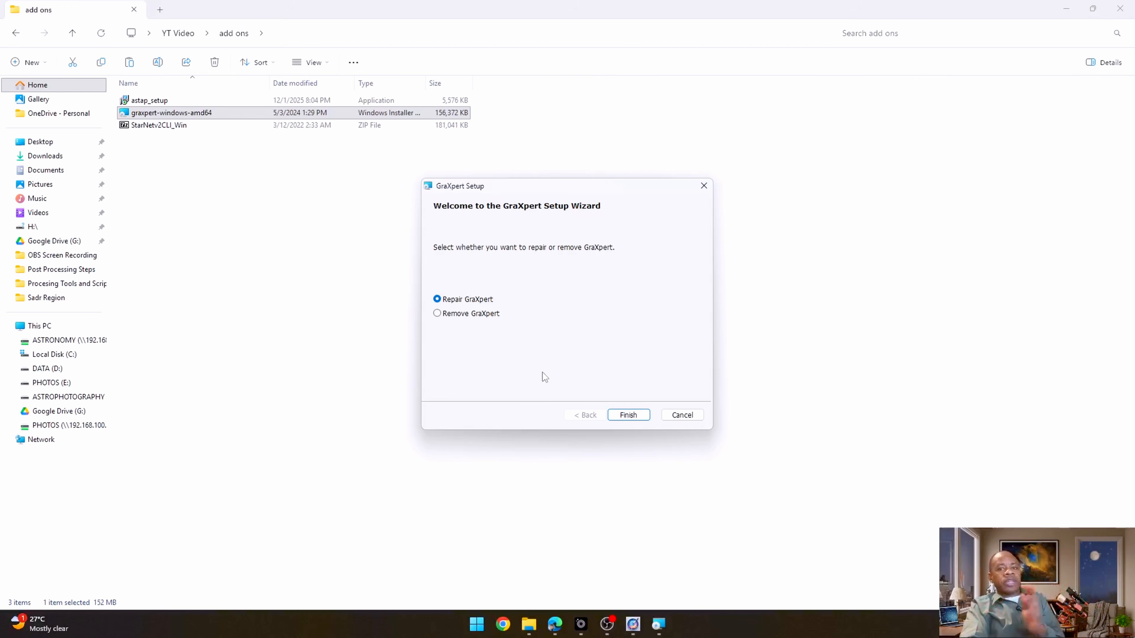
click(683, 416)
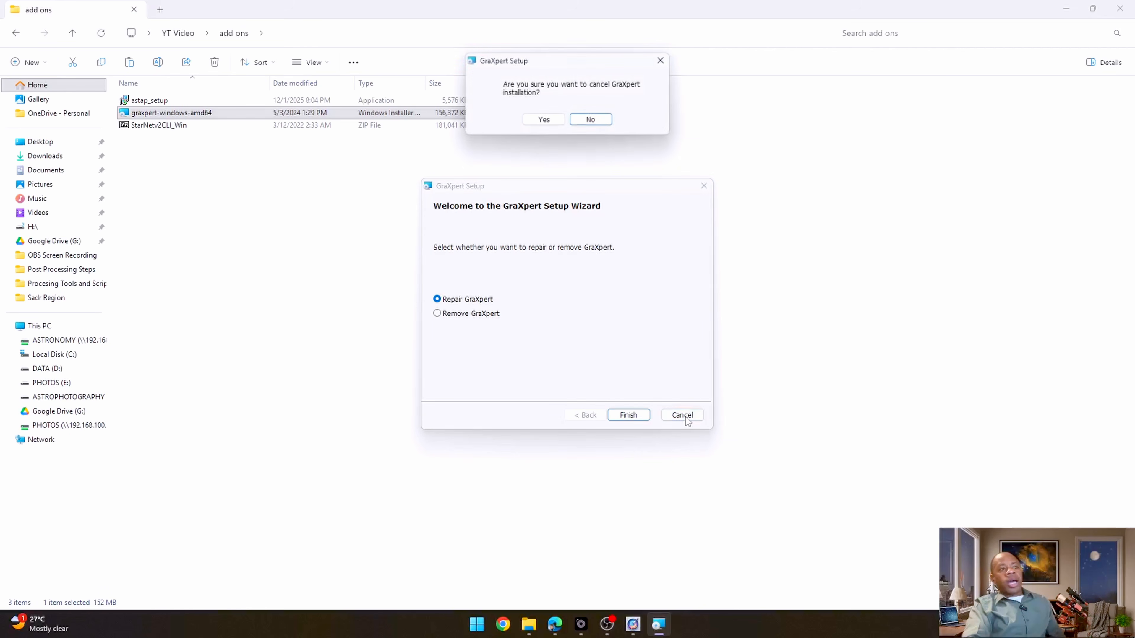
click(542, 120)
click(628, 416)
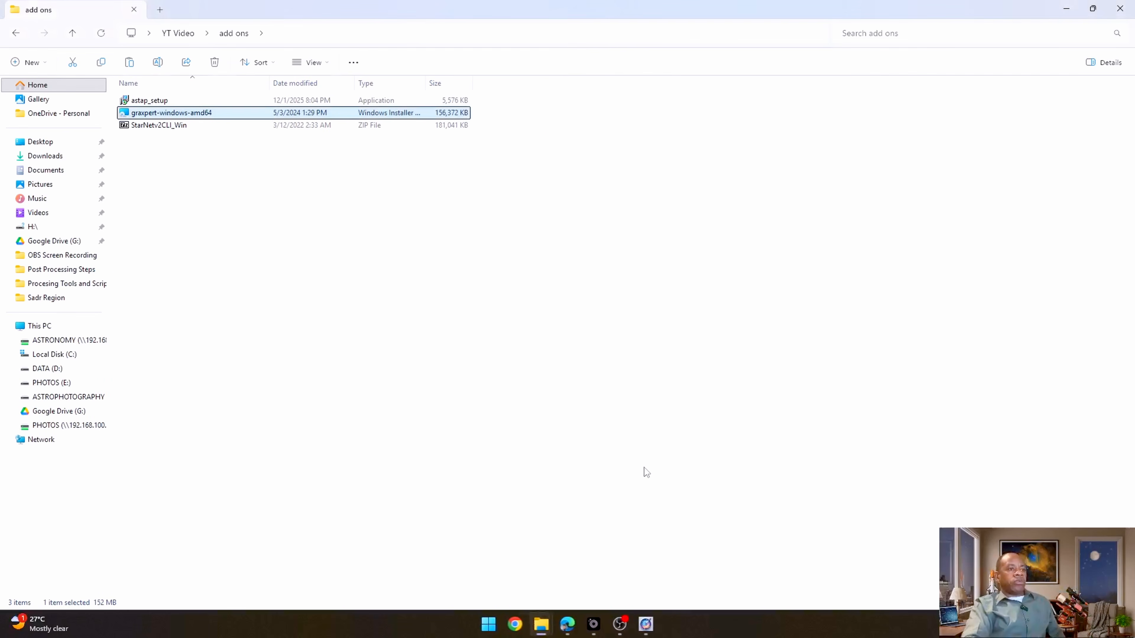
Step: Switch back to Seti Astro Suite Pro and copy the full GraXpert executable path from Preferences
mouse_move(646, 624)
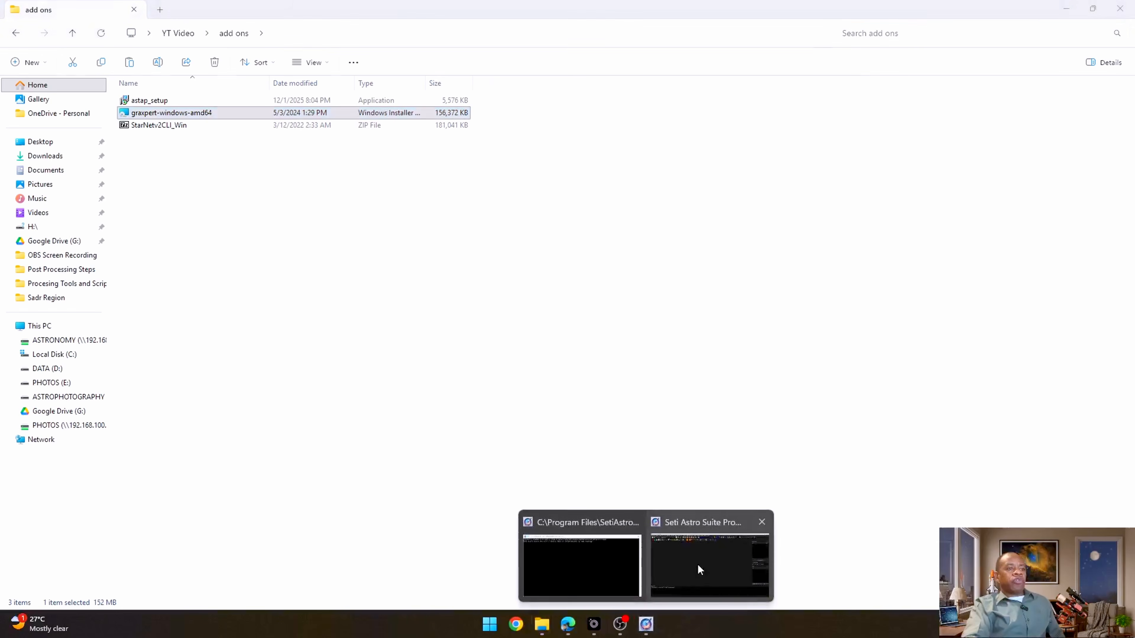
click(697, 564)
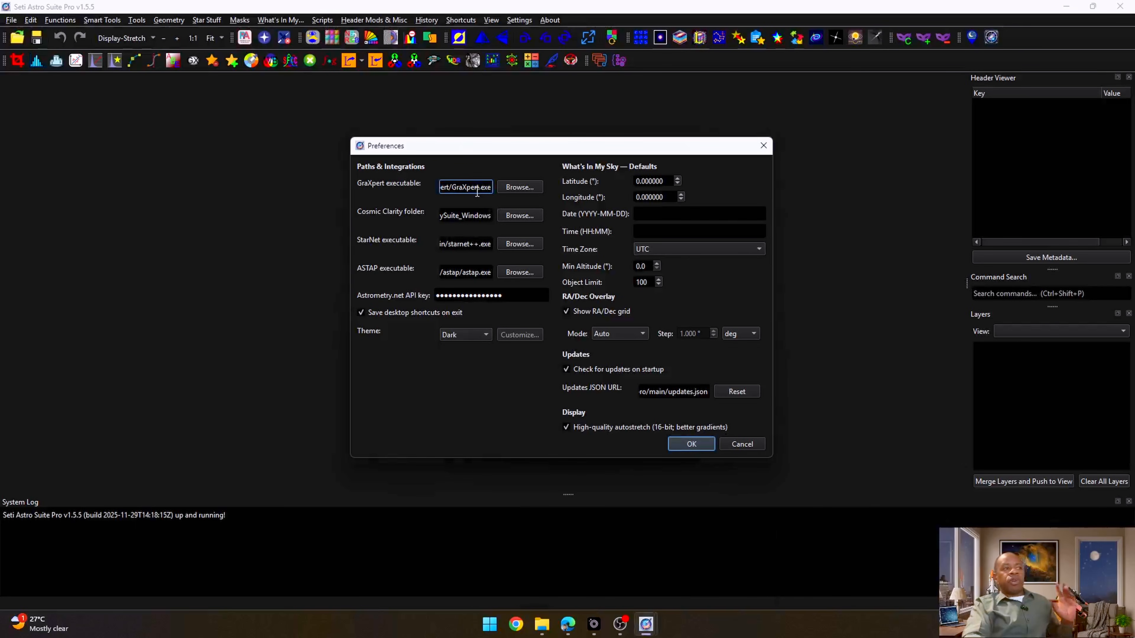
drag(471, 187, 439, 189)
click(454, 187)
click(449, 188)
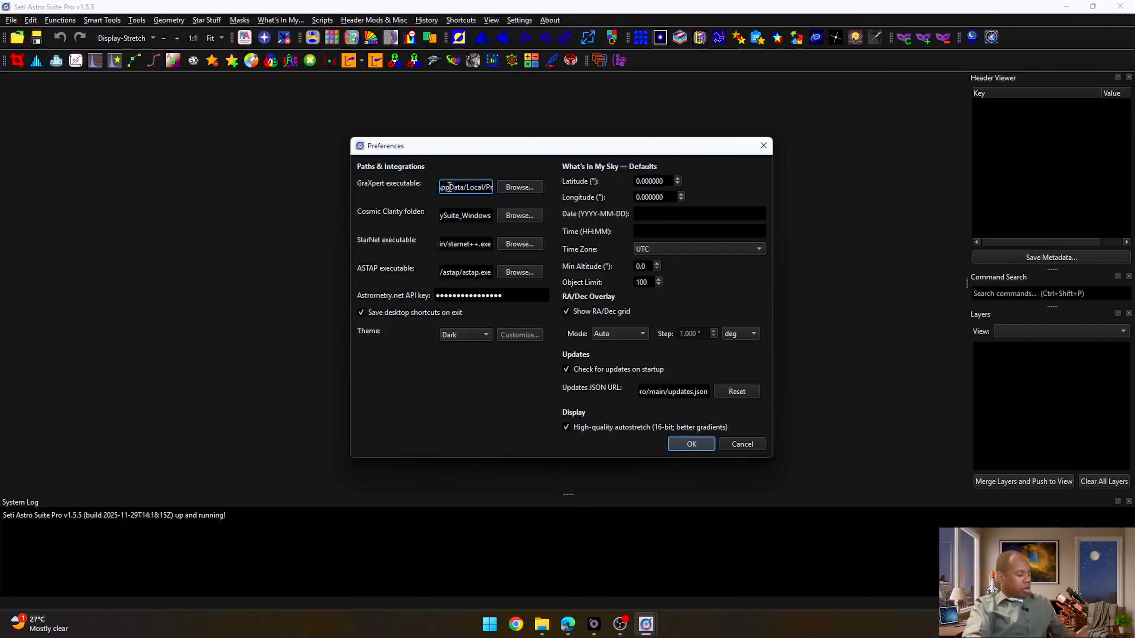
triple_click(449, 187)
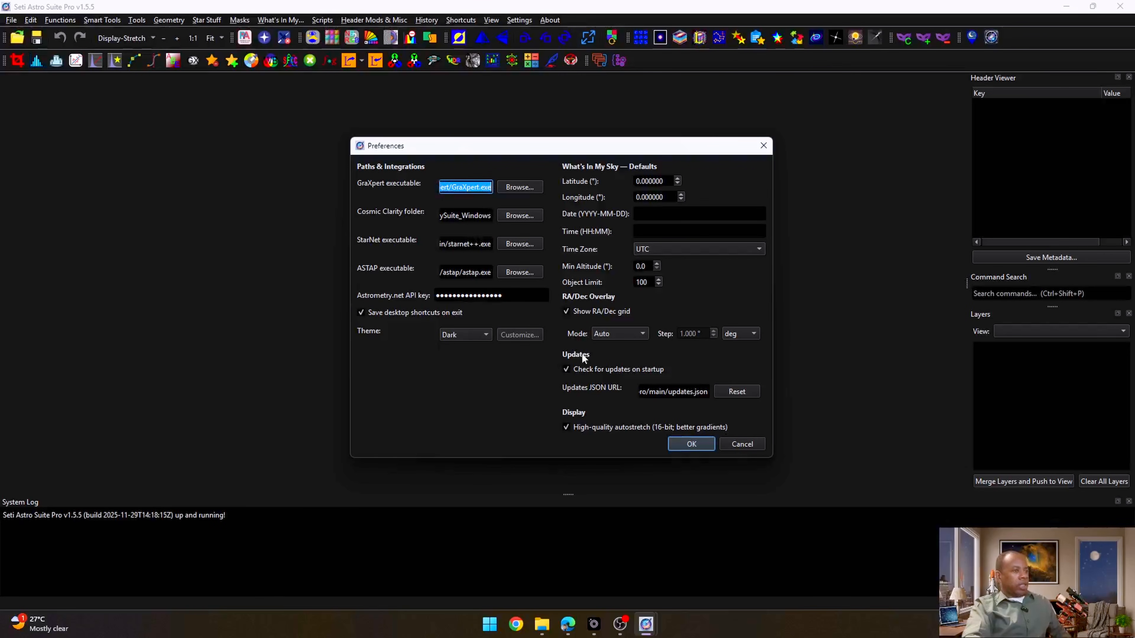
Step: Open Notepad, paste the copied GraXpert path to read it in full, and close the document without saving
click(492, 627)
text(note)
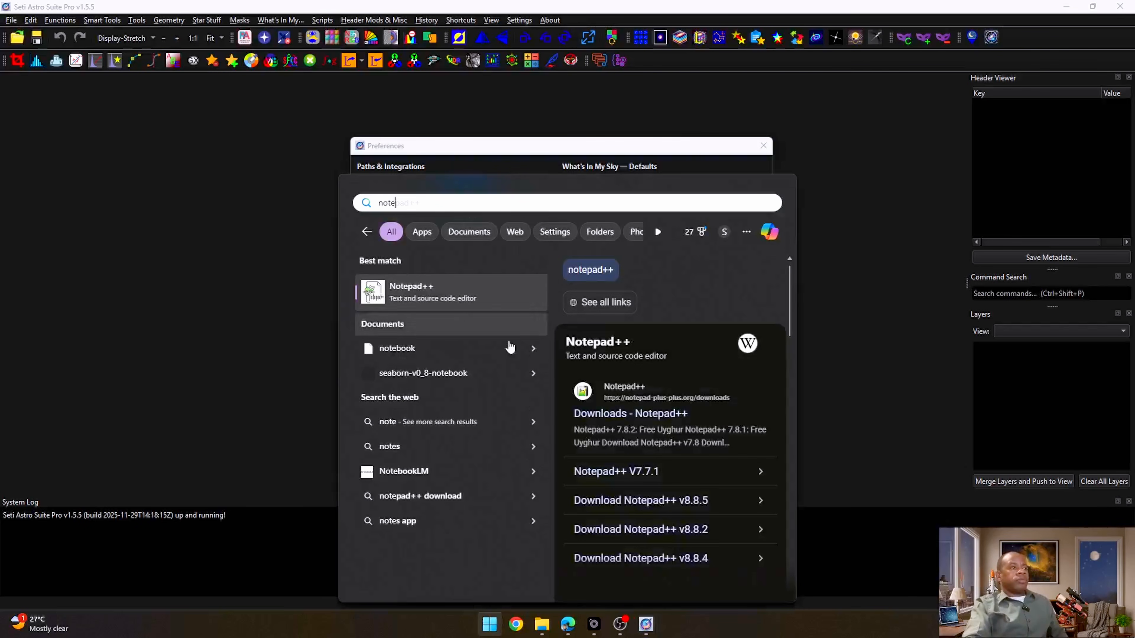
click(321, 525)
click(490, 624)
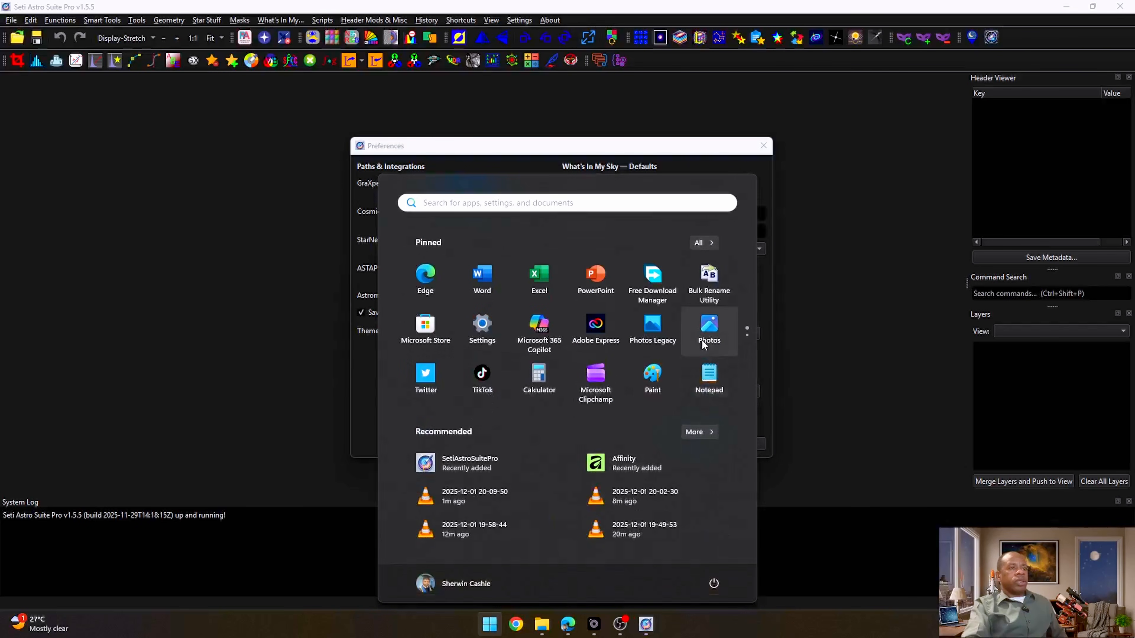
click(721, 383)
text(C:/Users/Sherwin Cashie/AppData/Local/Programs/GraXpert/GraXpert.exe)
drag(348, 127, 557, 174)
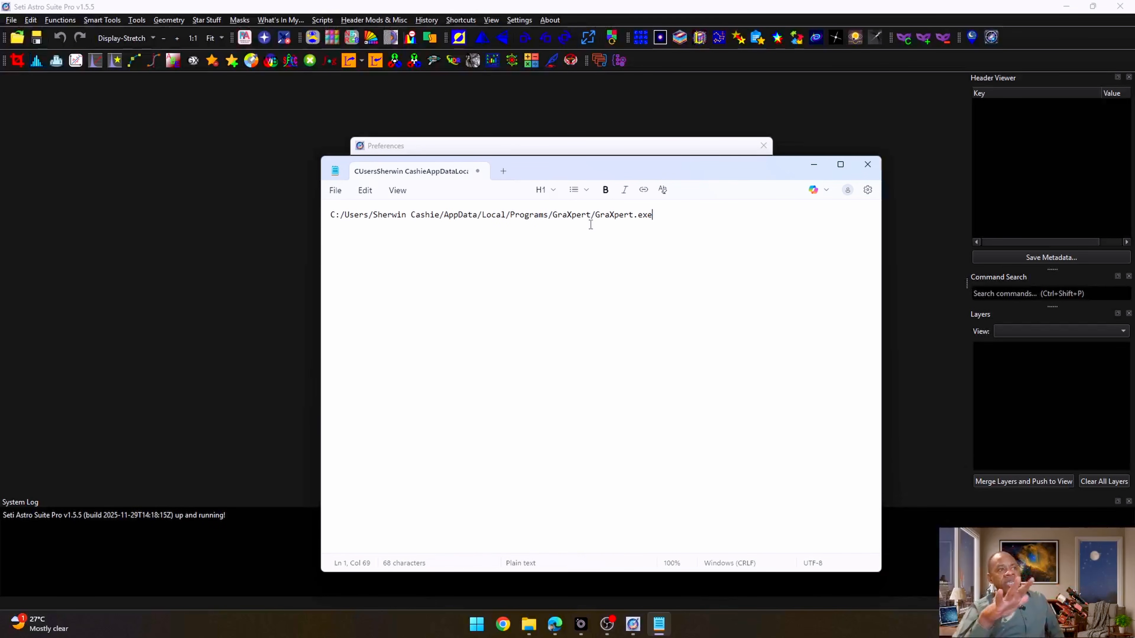
drag(654, 216, 329, 223)
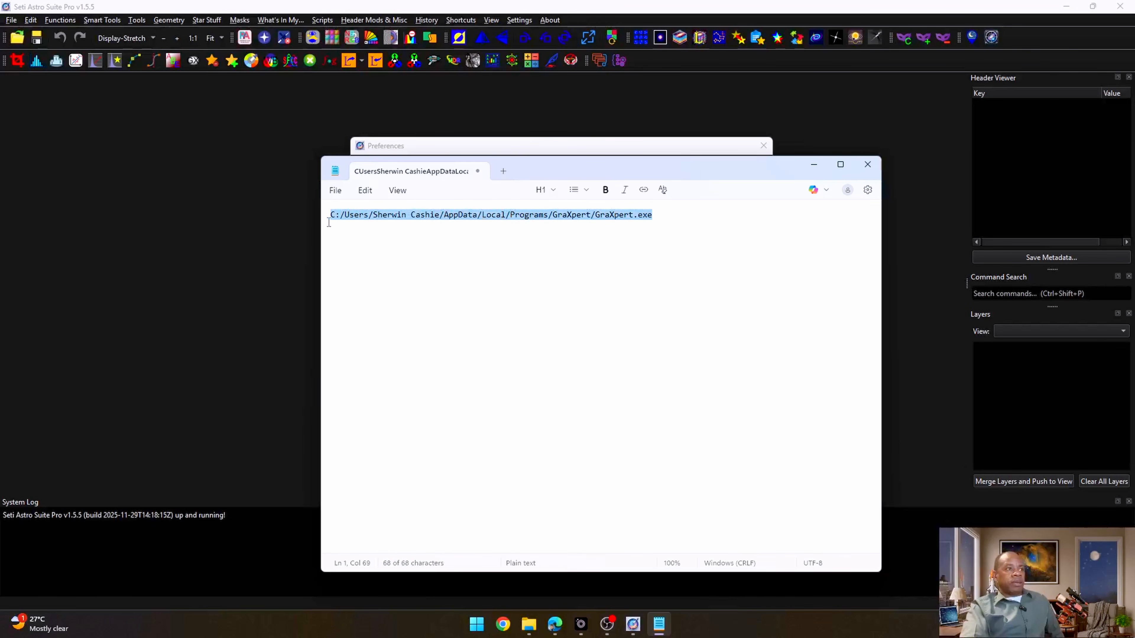
click(867, 164)
click(606, 396)
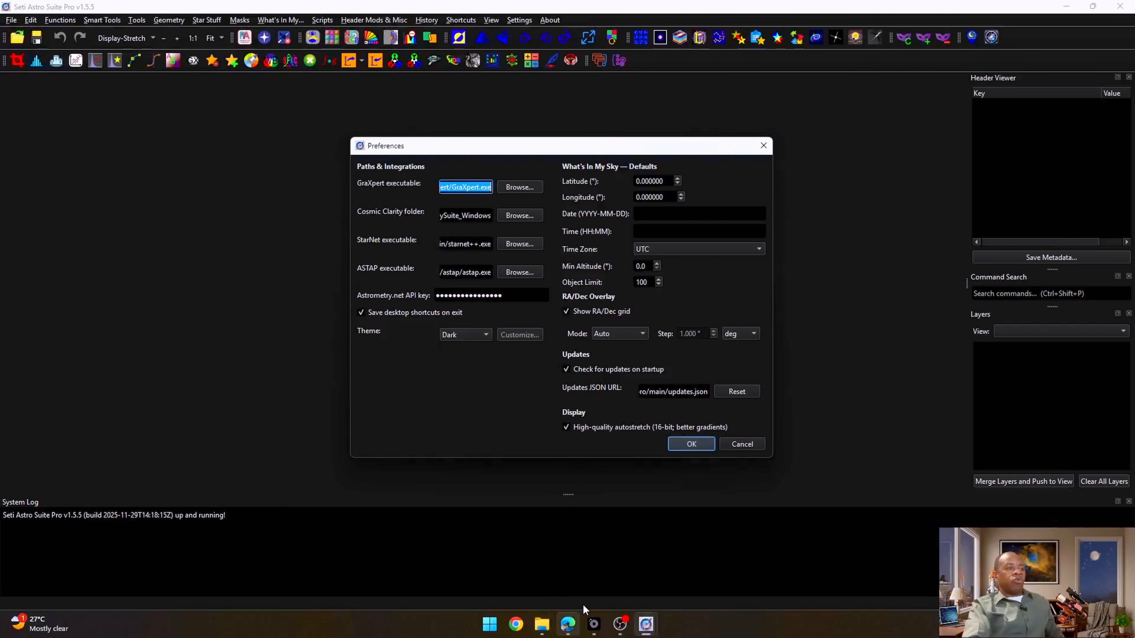
Step: Switch to File Explorer and look through the contents of the CosmicClaritySuite_Windows folder in YT Video
mouse_move(544, 627)
click(576, 581)
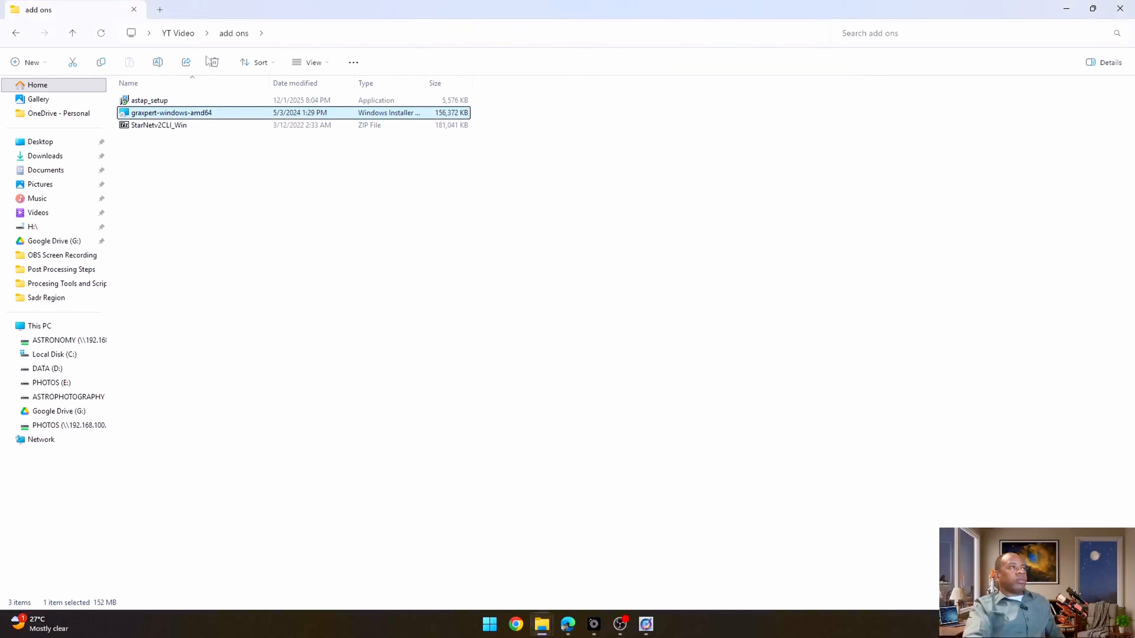
click(178, 33)
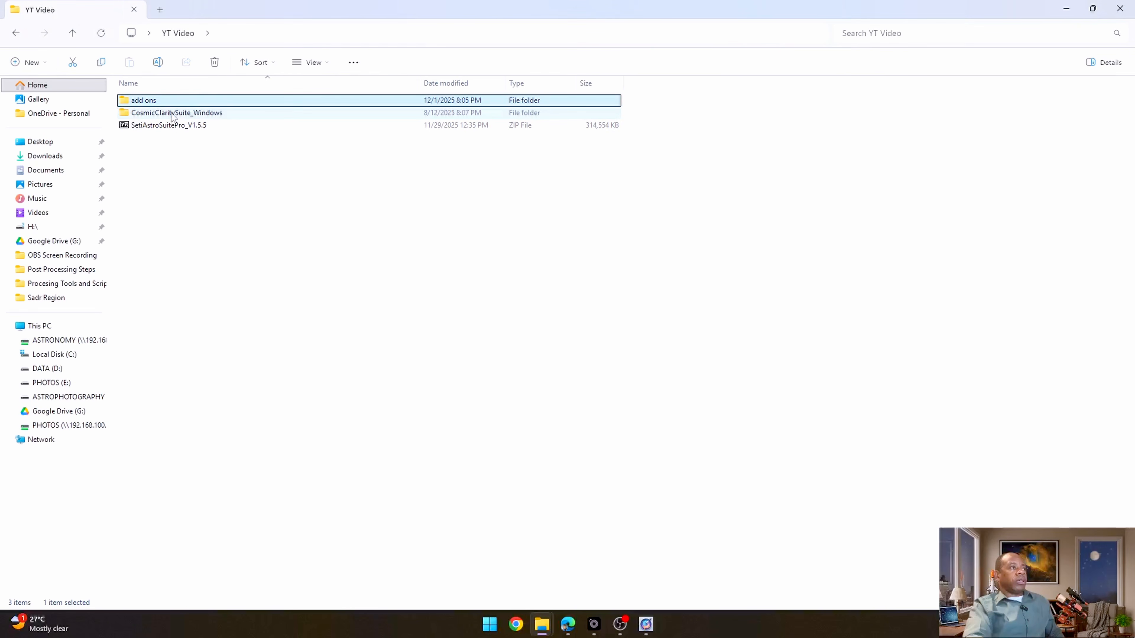
double_click(171, 112)
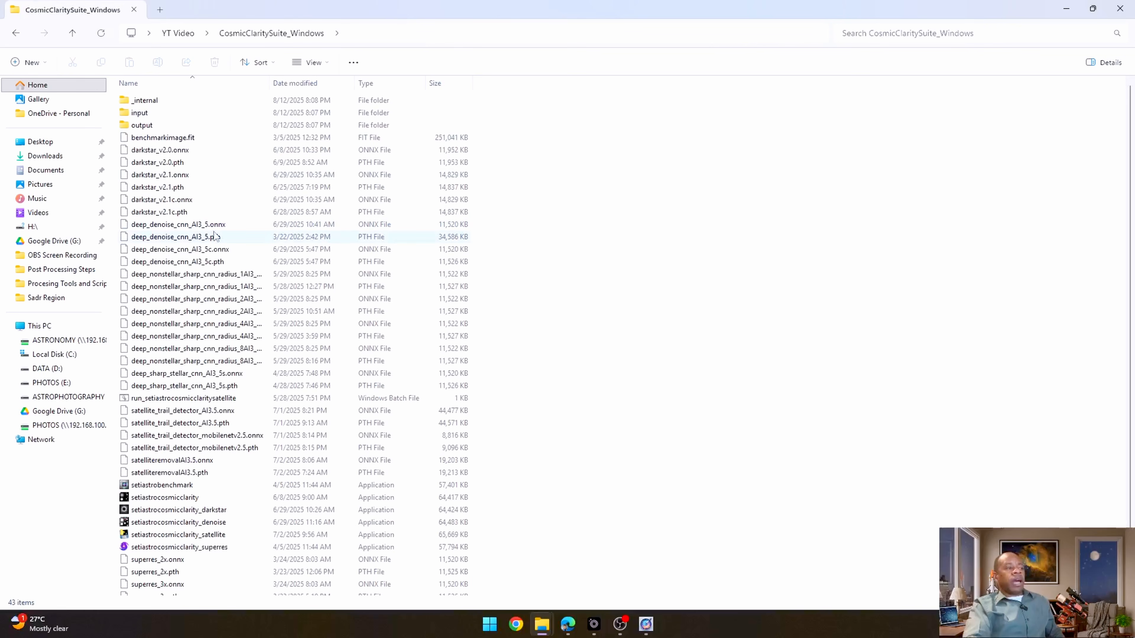
scroll(216, 238, down, 1)
scroll(216, 238, up, 1)
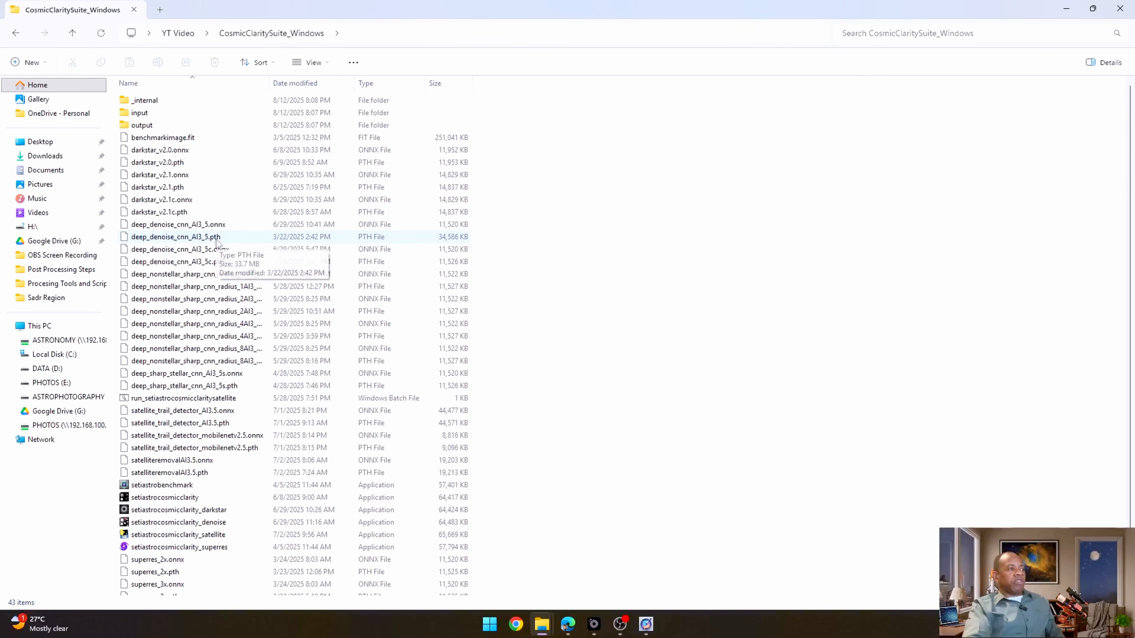
key(alt+Left)
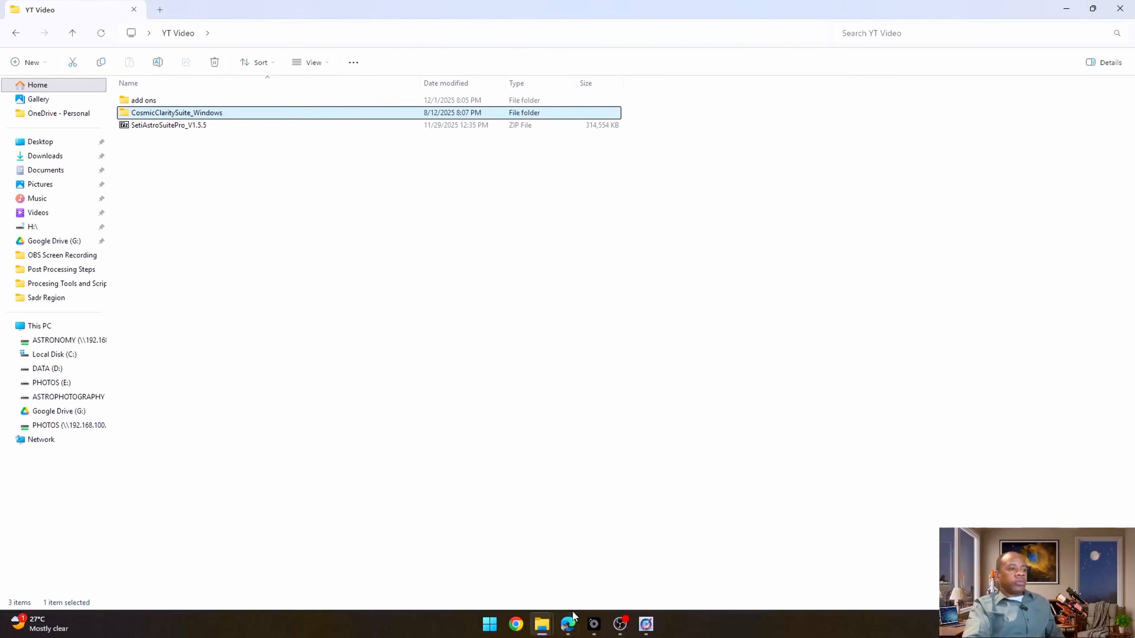
Step: Switch to Seti Astro Suite Pro and browse for the Cosmic Clarity folder to CosmicClaritySuite_Windows in Desktop > YT Video, without changing the stored path
mouse_move(622, 628)
click(711, 556)
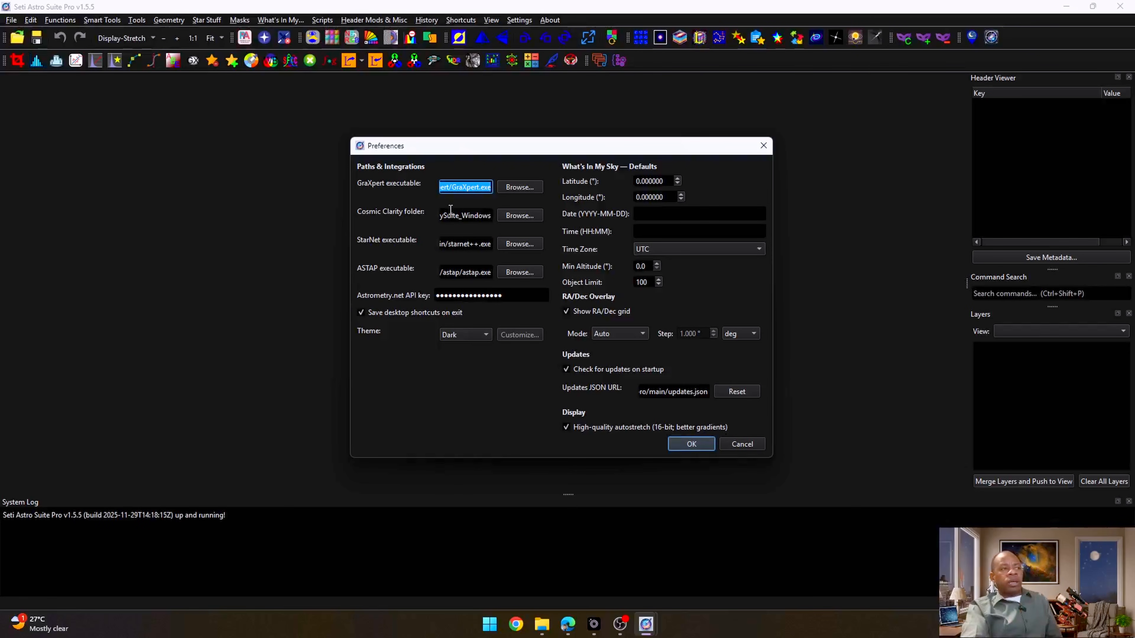
click(521, 215)
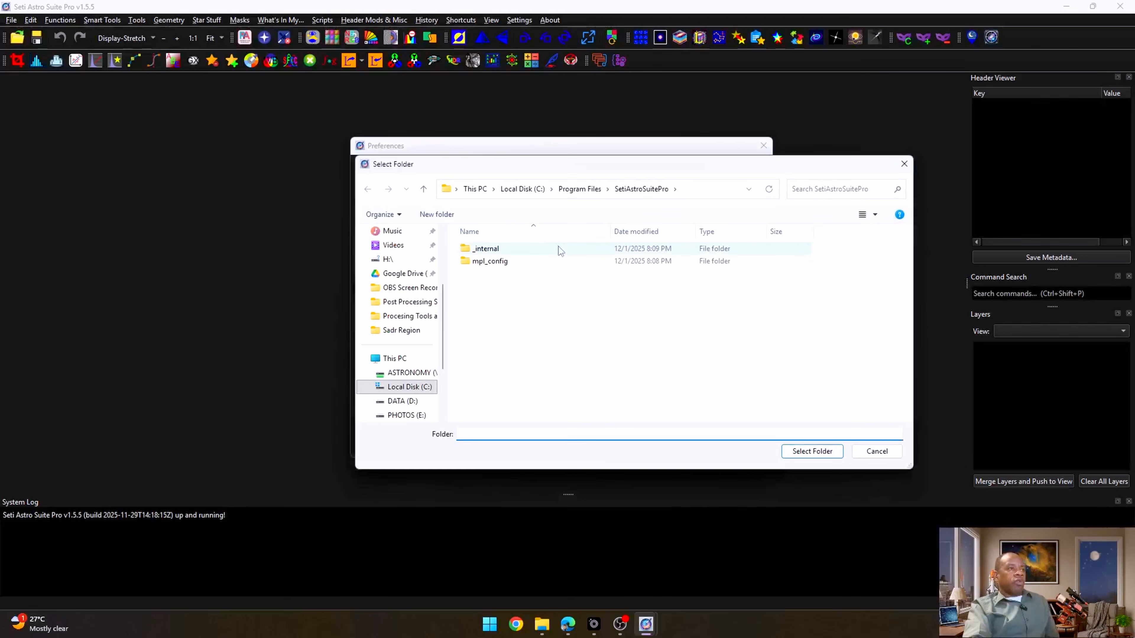
scroll(400, 318, up, 2)
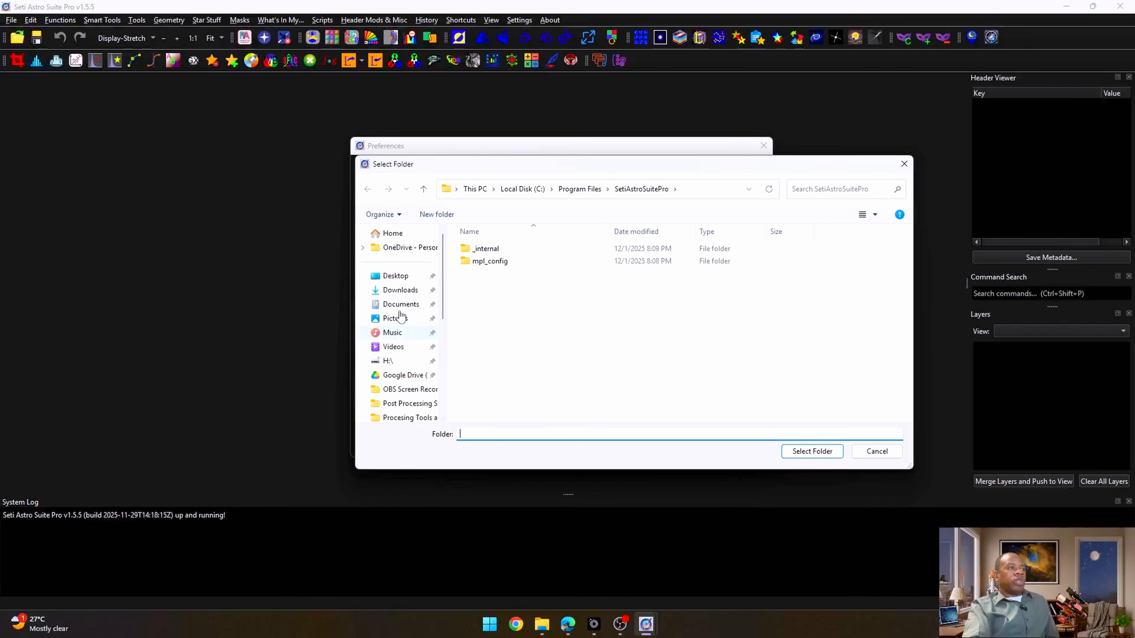
click(399, 277)
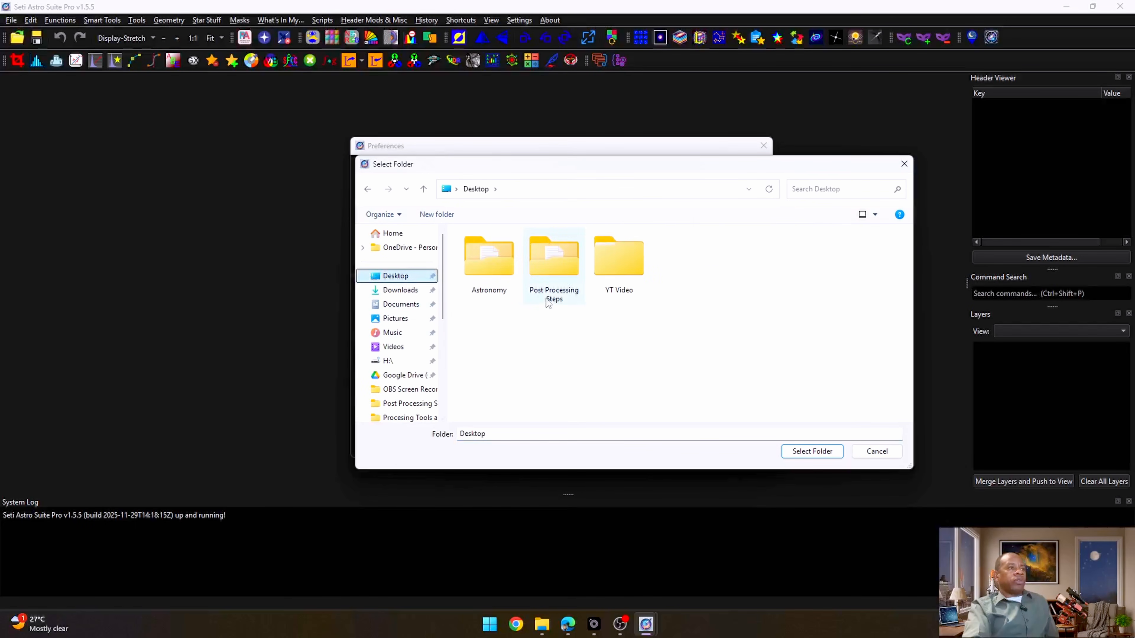
double_click(620, 264)
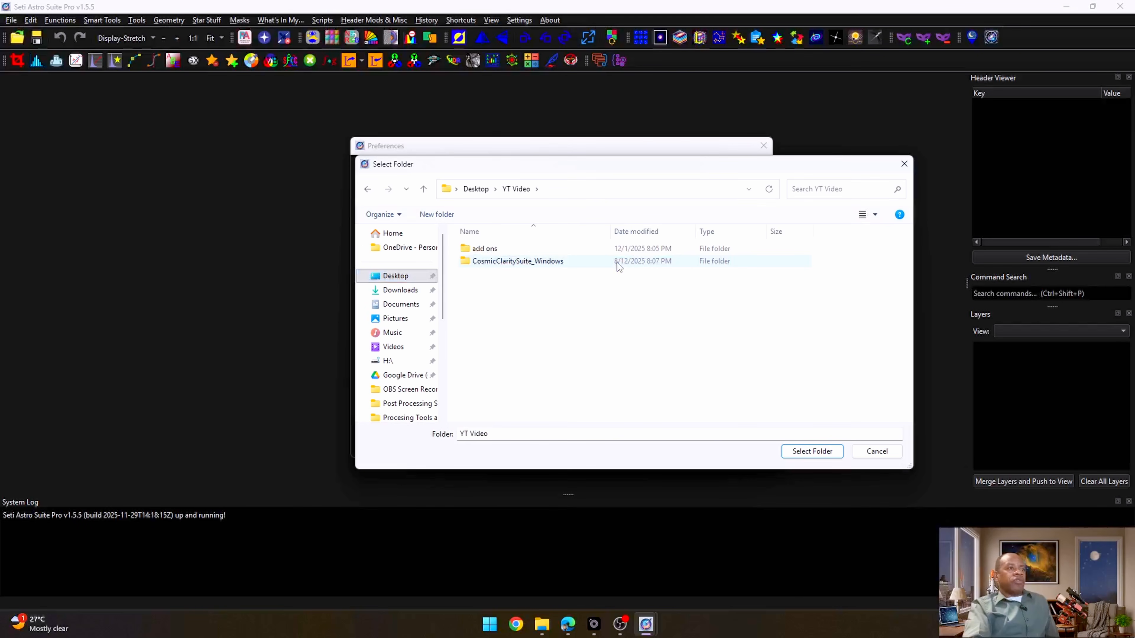
click(523, 264)
double_click(524, 263)
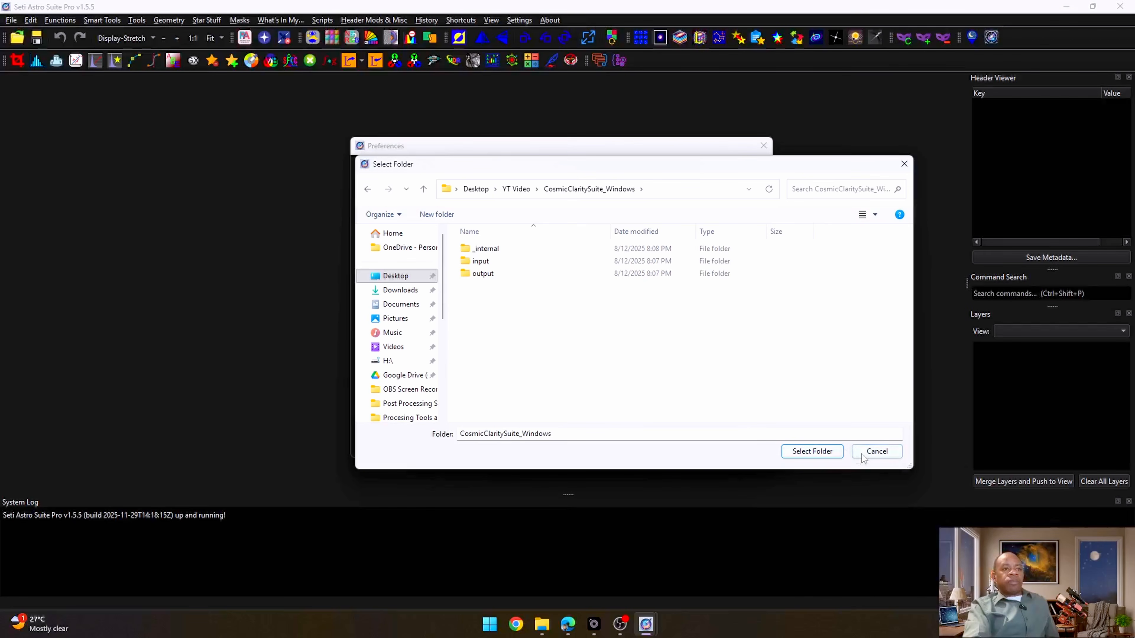
click(831, 453)
Step: Check the beginning of the Cosmic Clarity folder path, then reopen its folder chooser and cancel it
drag(456, 215, 410, 213)
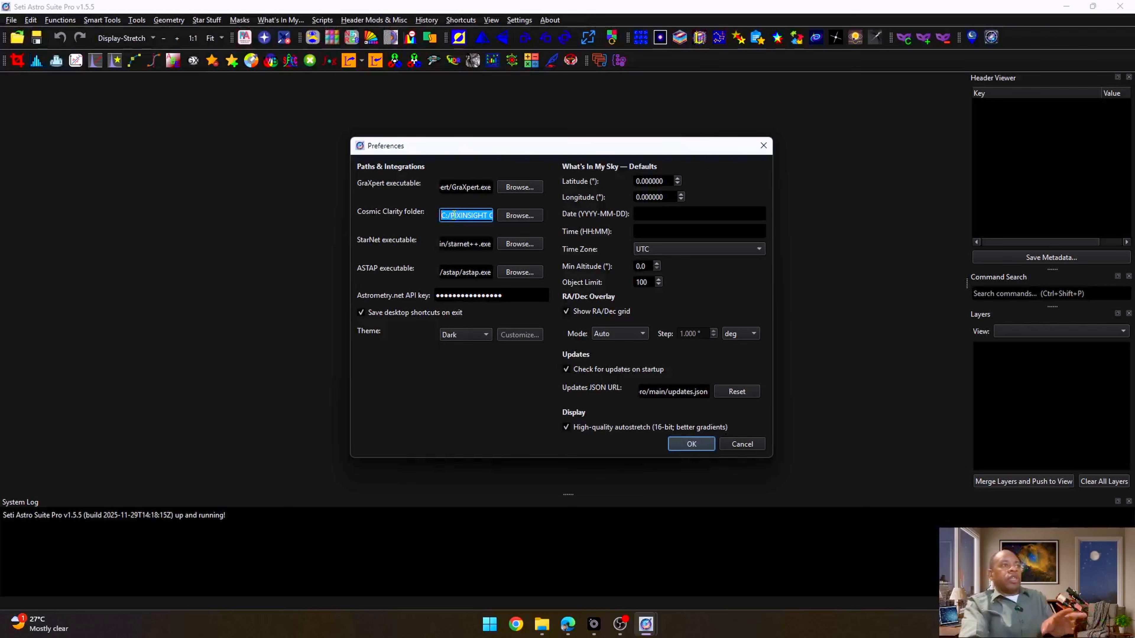
click(521, 219)
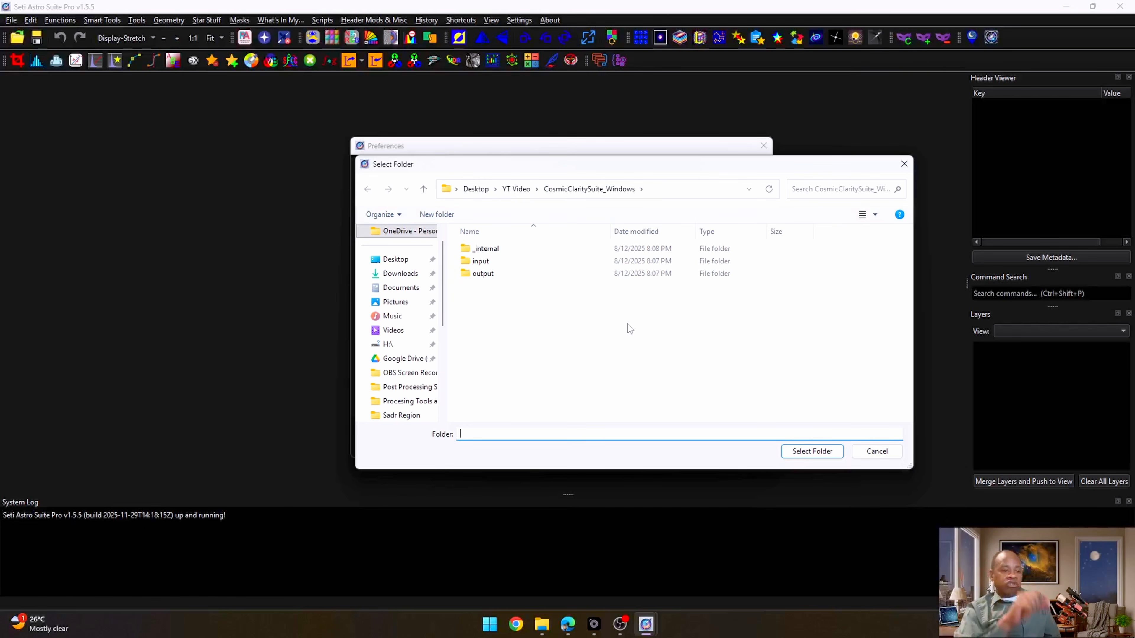
click(877, 451)
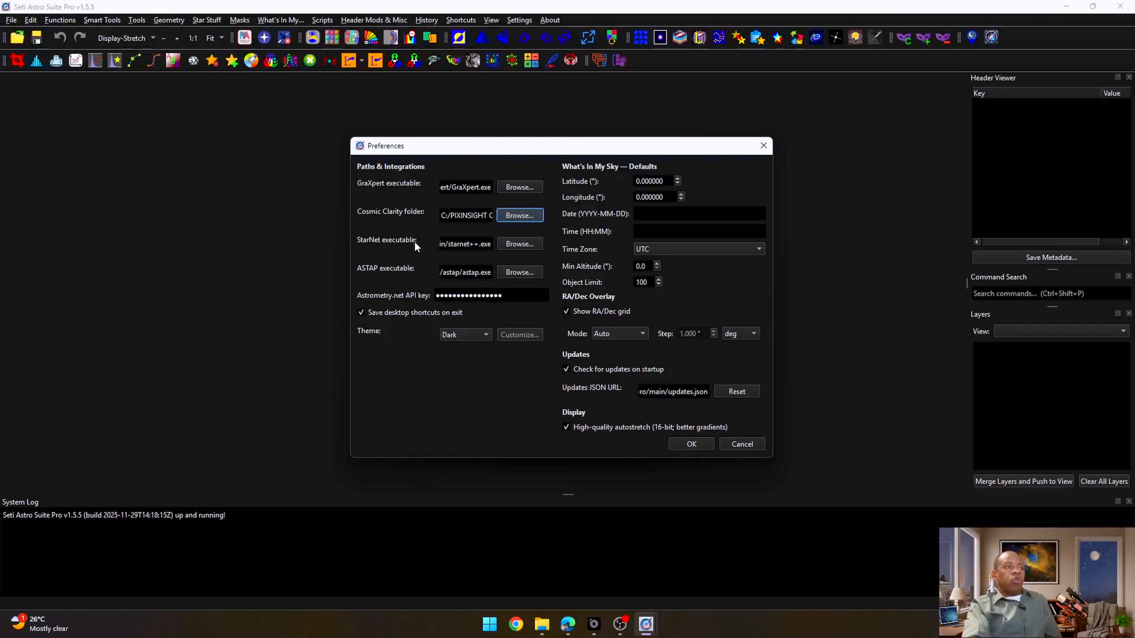
Step: Switch to File Explorer and open the StarNetv2CLI_Win ZIP archive from the add ons folder in YT Video
click(465, 244)
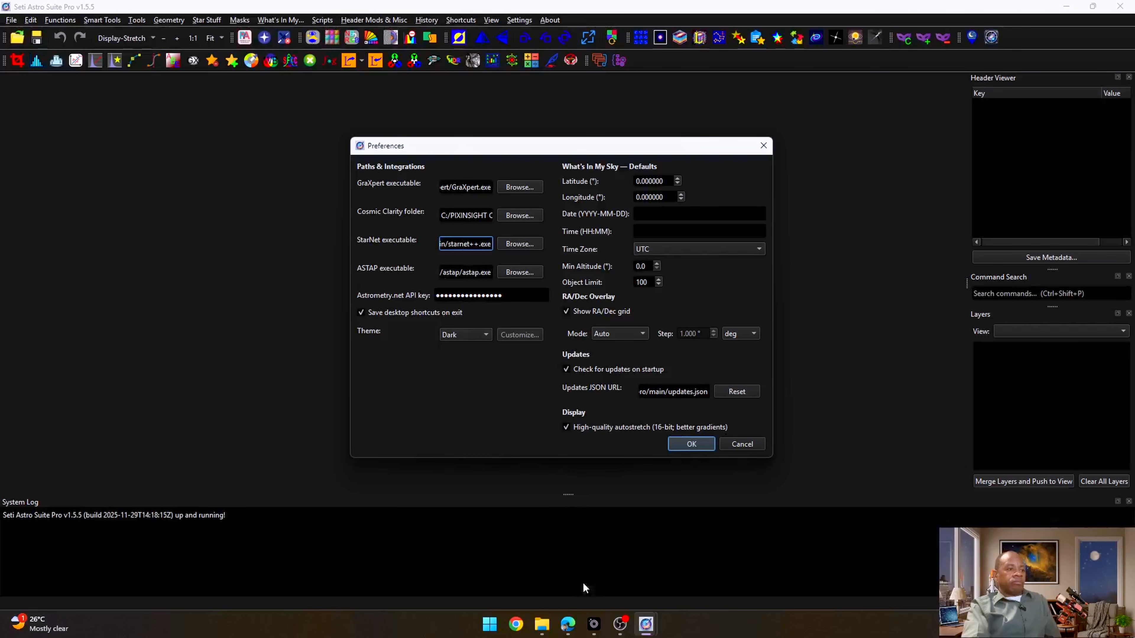
click(542, 624)
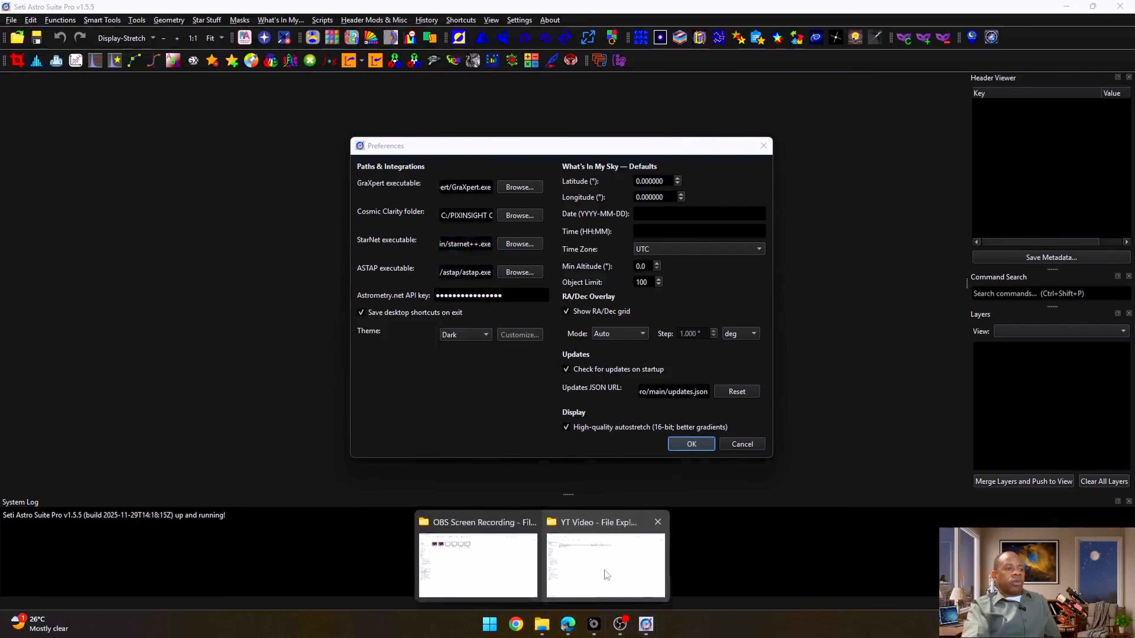
click(606, 575)
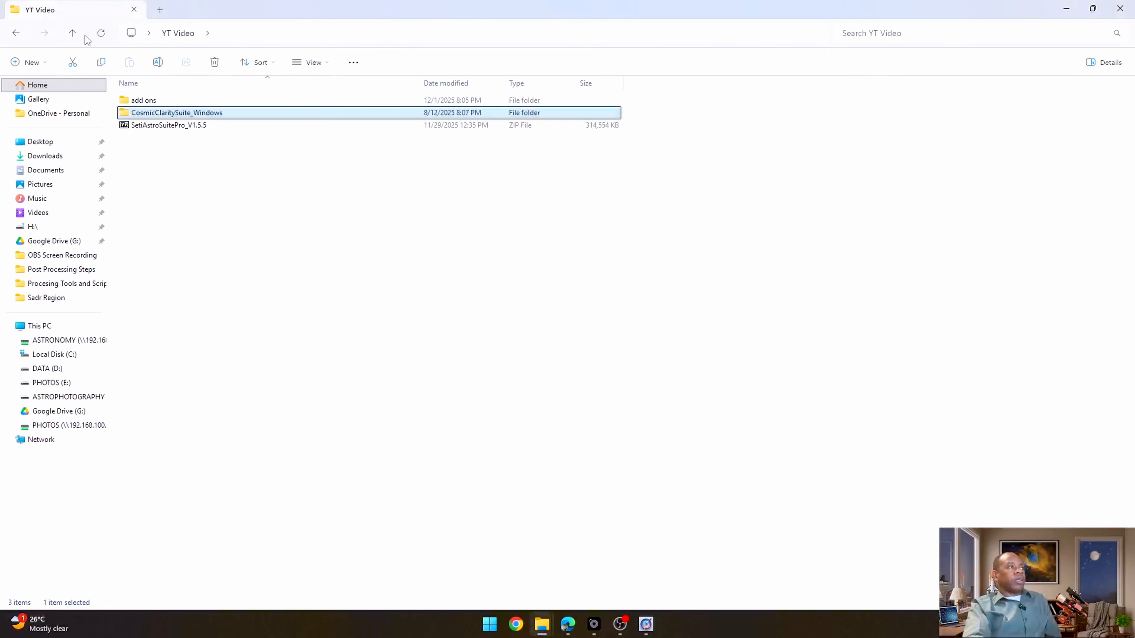
click(146, 101)
double_click(145, 100)
double_click(154, 129)
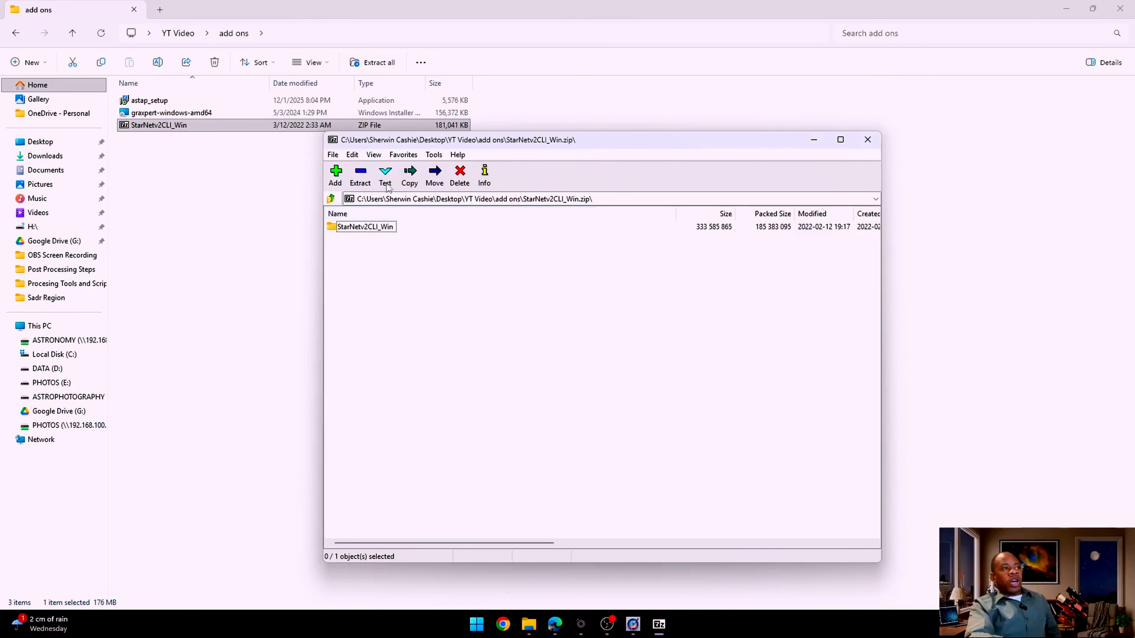
Step: Extract the StarNetv2CLI_Win folder from the archive into the add ons folder and close the archive window
drag(396, 139, 480, 137)
drag(442, 224, 232, 257)
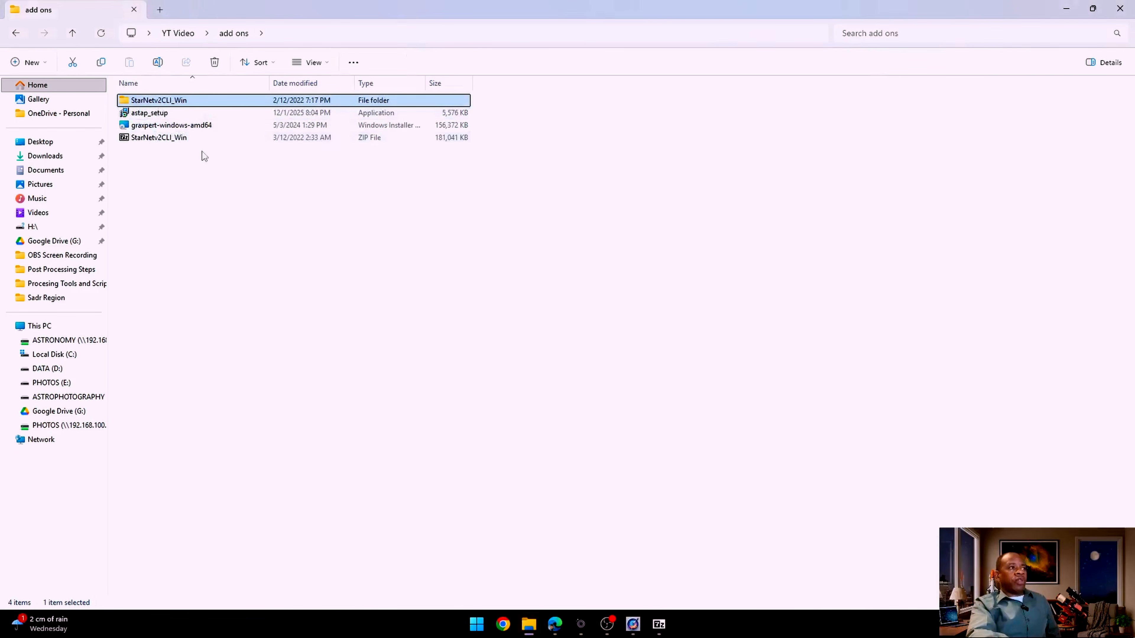
click(199, 189)
click(659, 624)
click(952, 138)
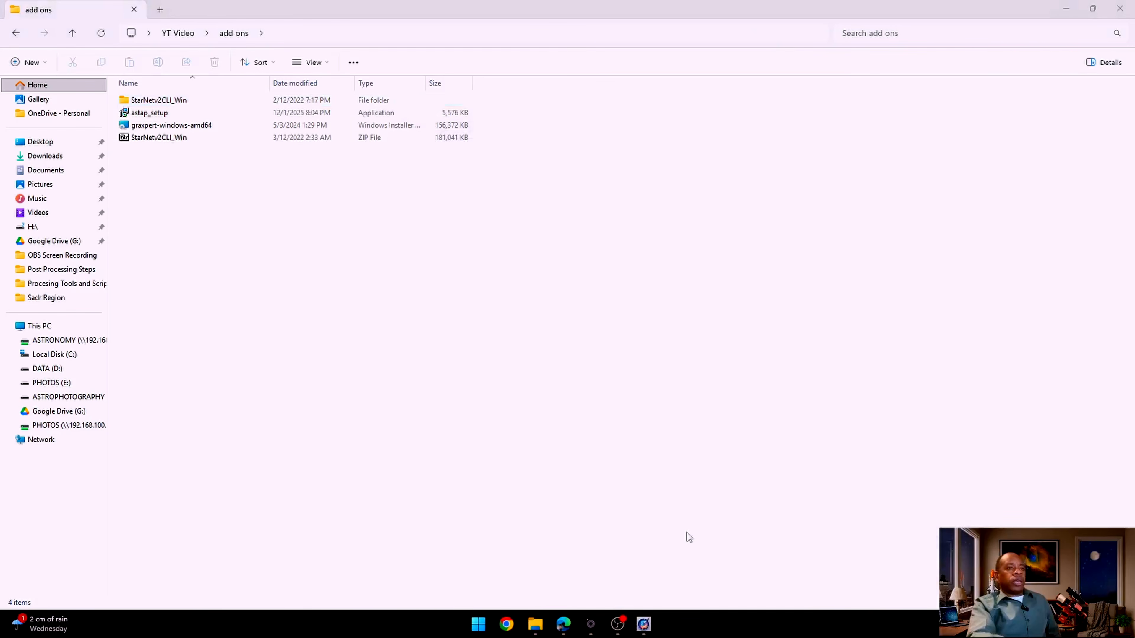
Step: Switch to Seti Astro Suite Pro, browse for the StarNet executable to starnet++ in add ons > StarNetv2CLI_Win, and cancel the selection
mouse_move(647, 624)
click(699, 563)
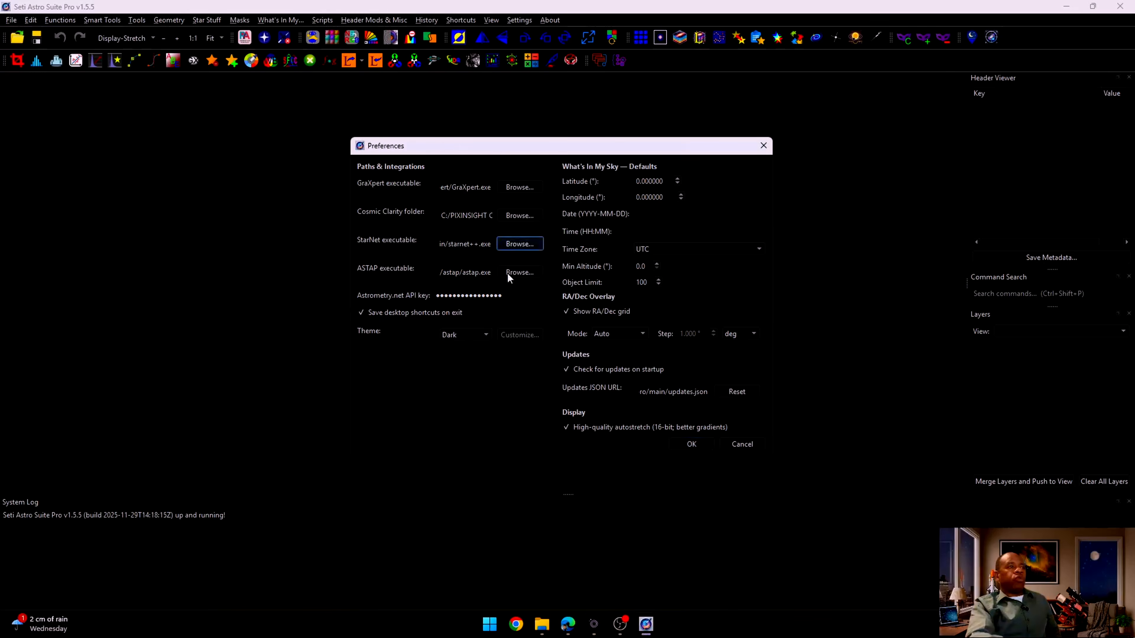
click(516, 245)
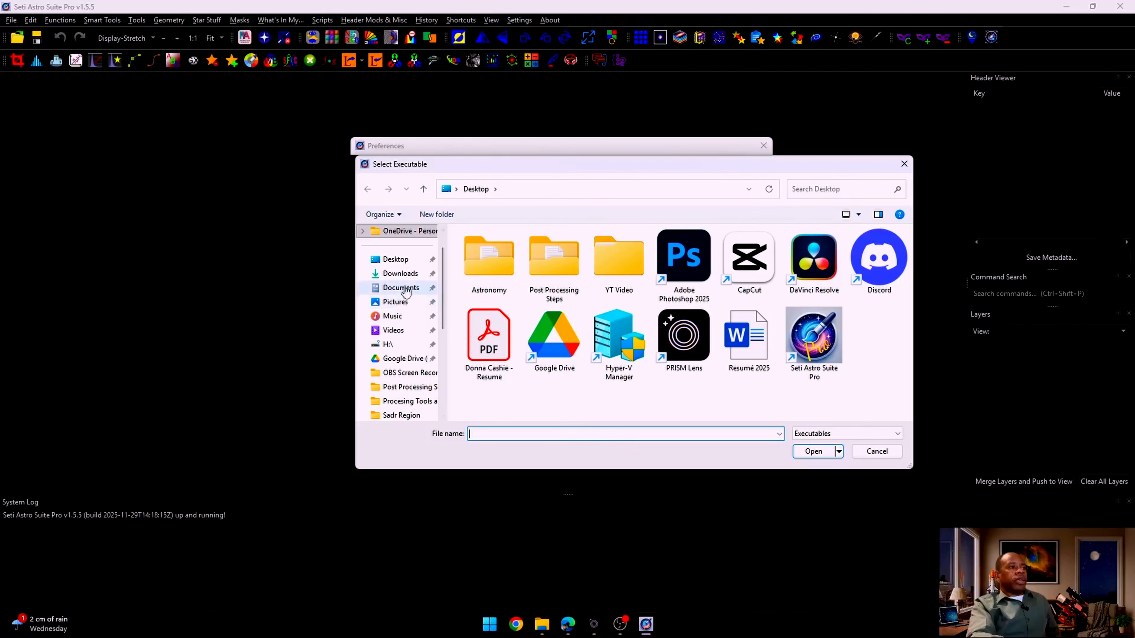
scroll(398, 309, up, 1)
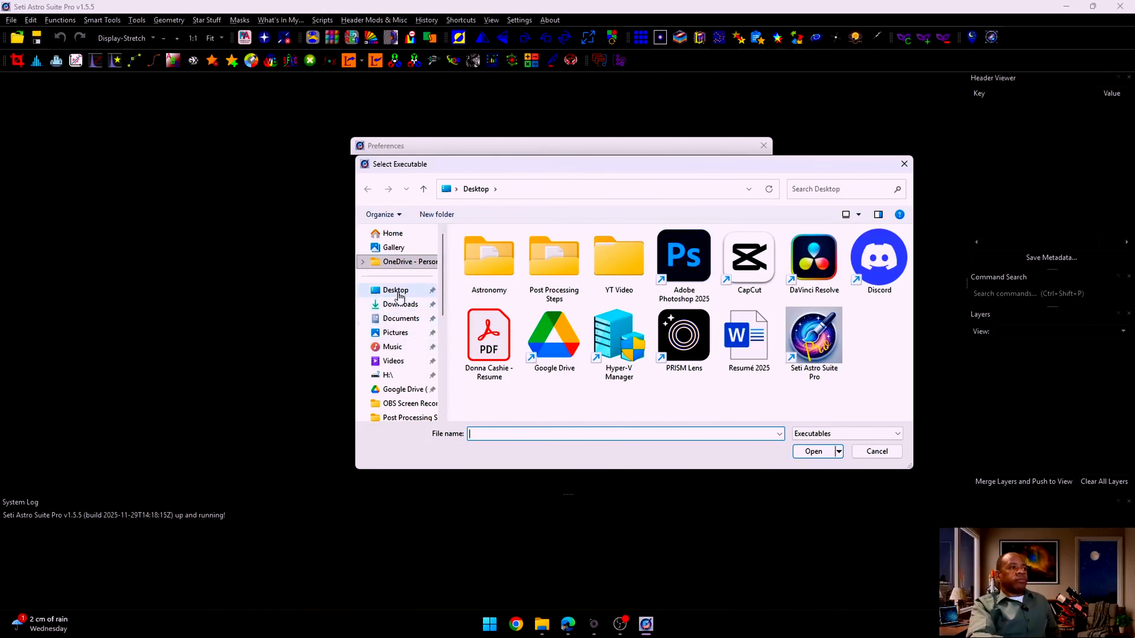
click(395, 291)
click(619, 268)
double_click(619, 269)
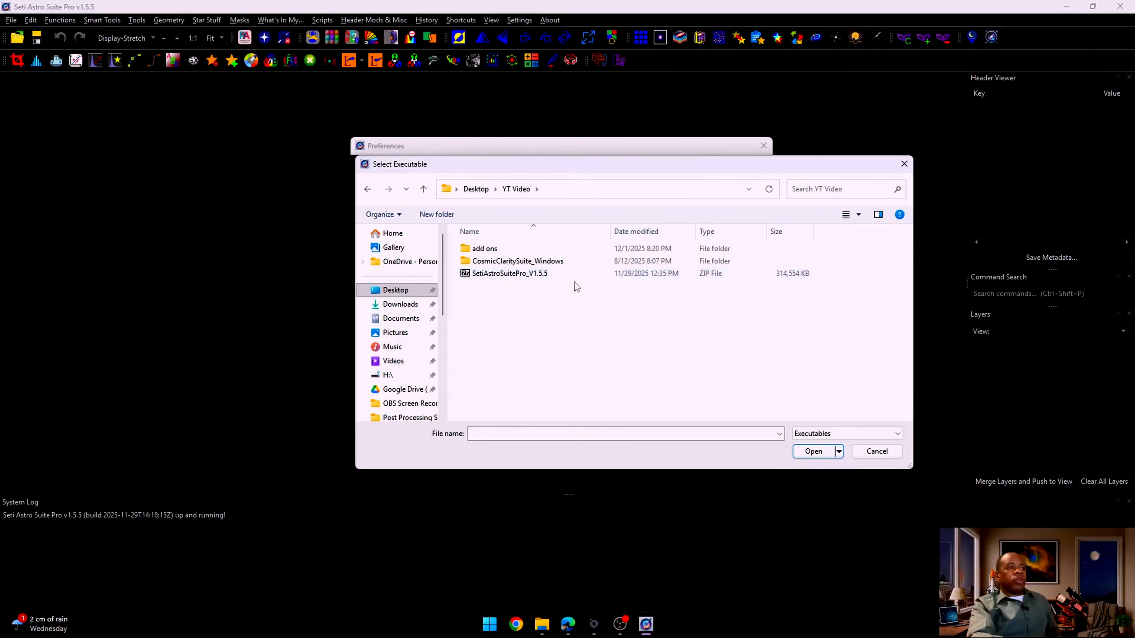
double_click(534, 249)
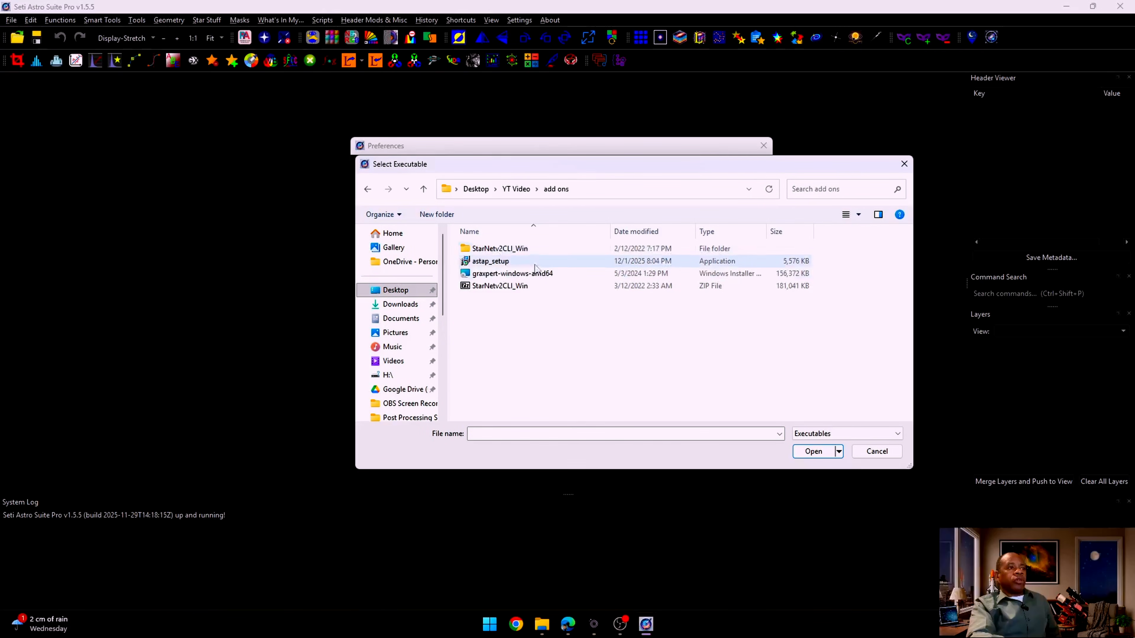
click(508, 251)
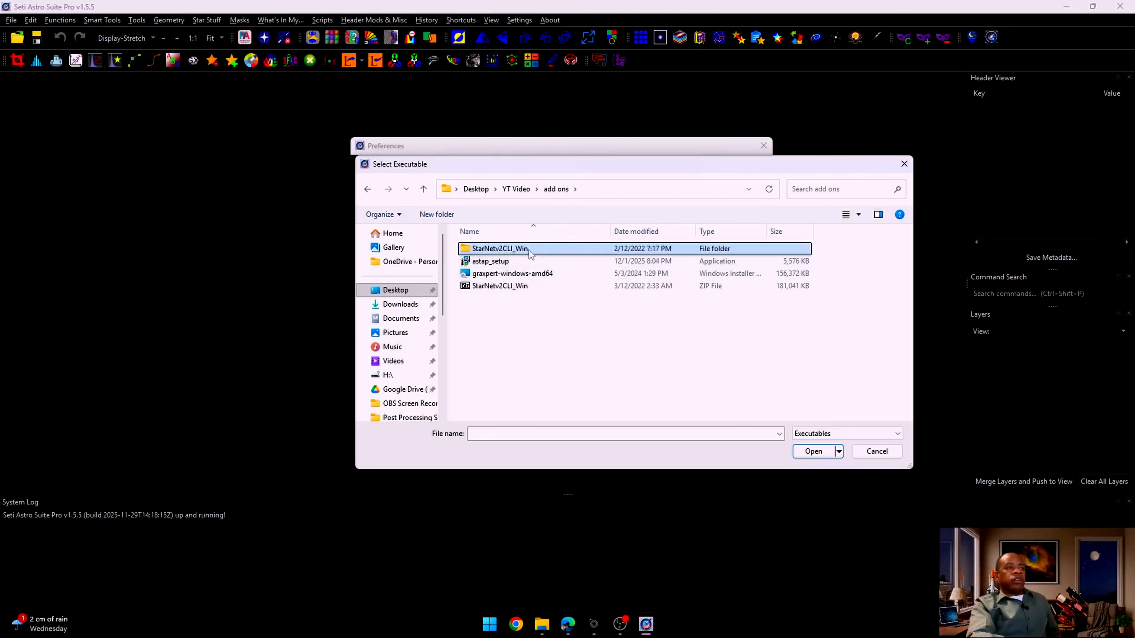
double_click(506, 251)
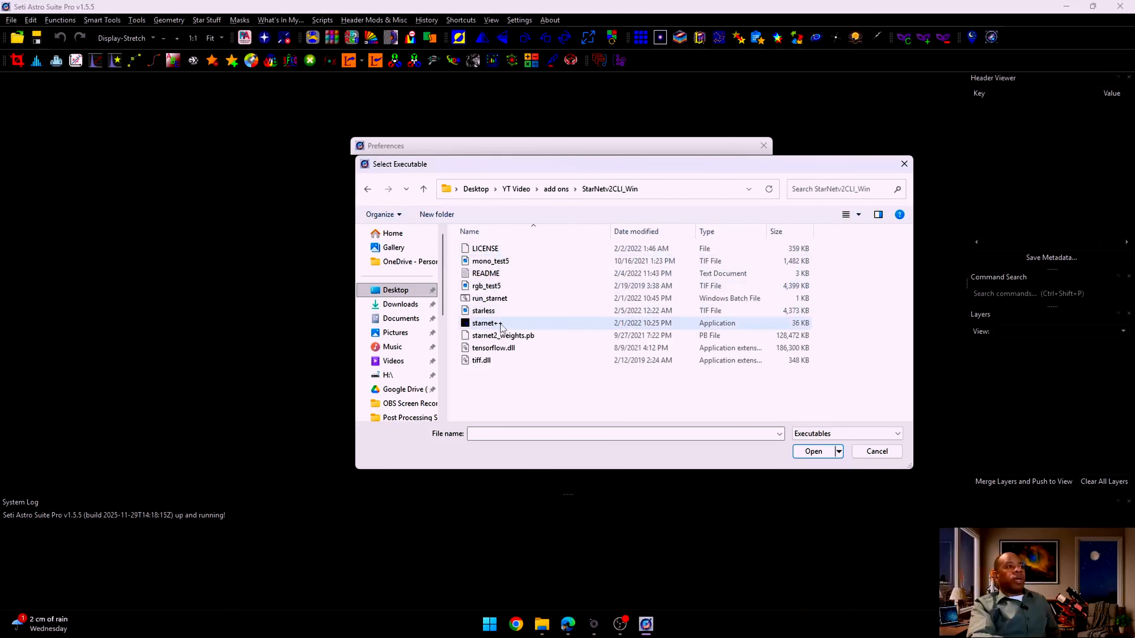
click(484, 324)
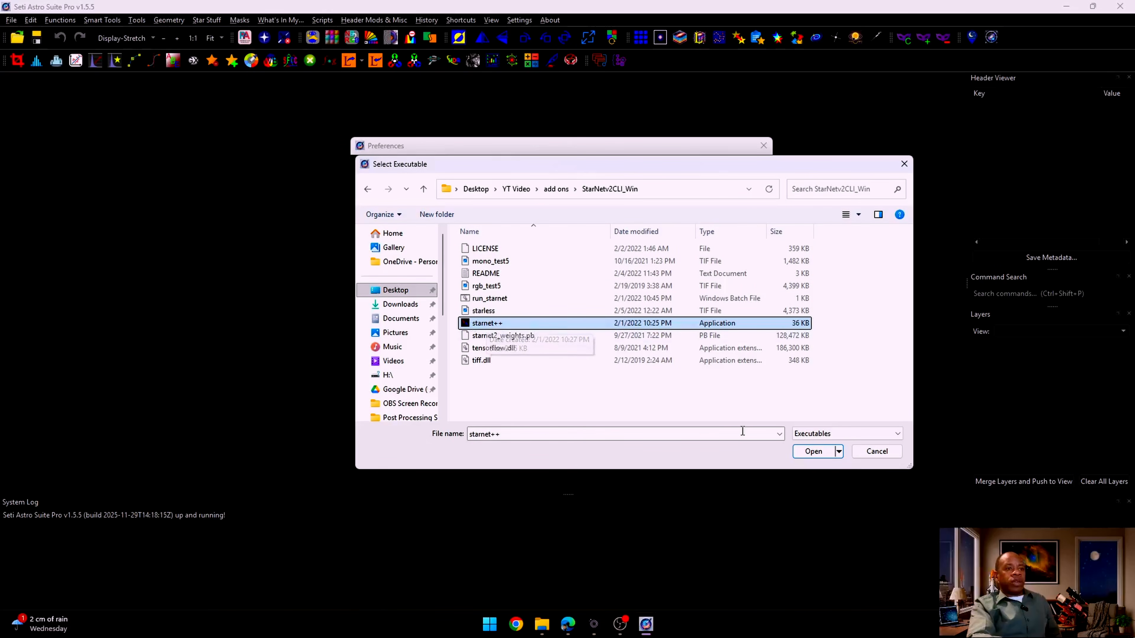
click(878, 456)
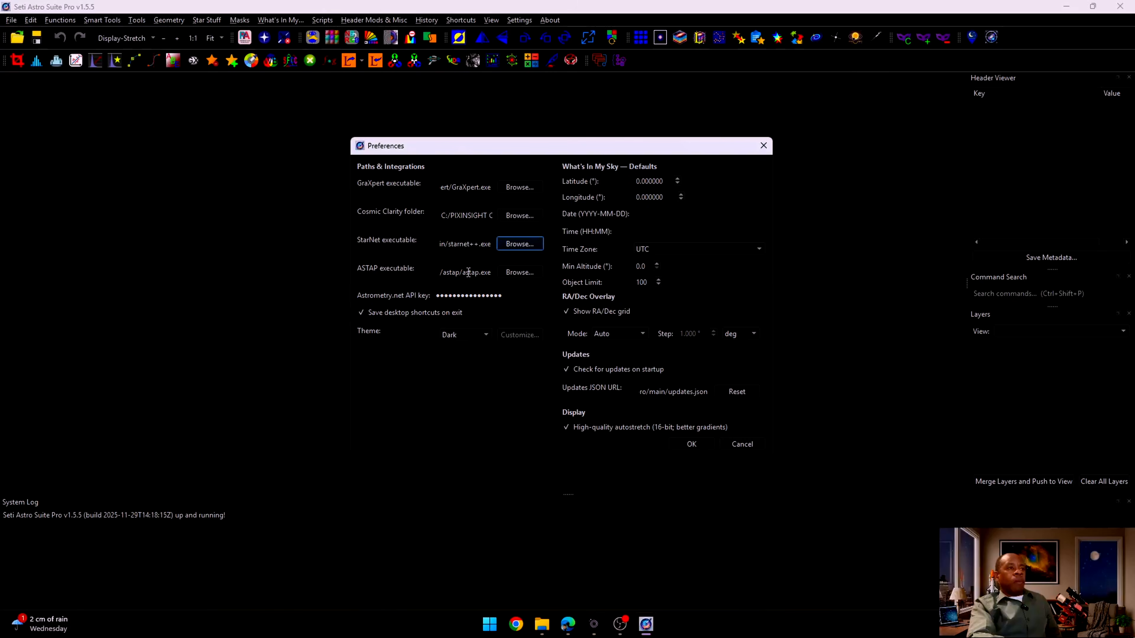
Step: Copy the full ASTAP executable path from Preferences
drag(468, 274, 416, 273)
click(445, 272)
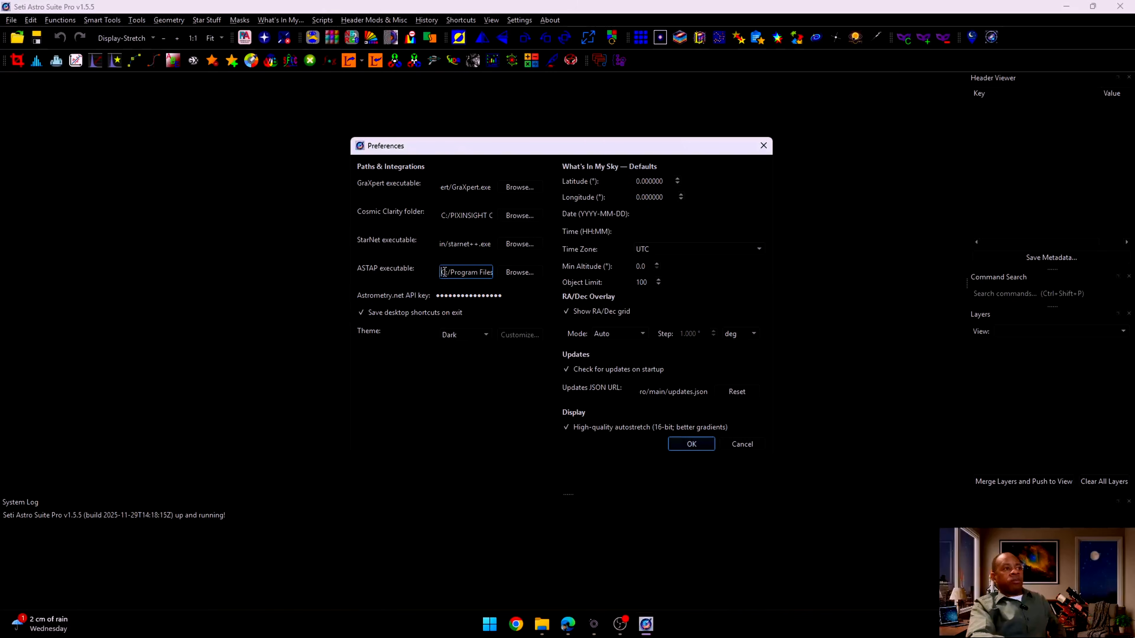
triple_click(445, 272)
key(ctrl+c)
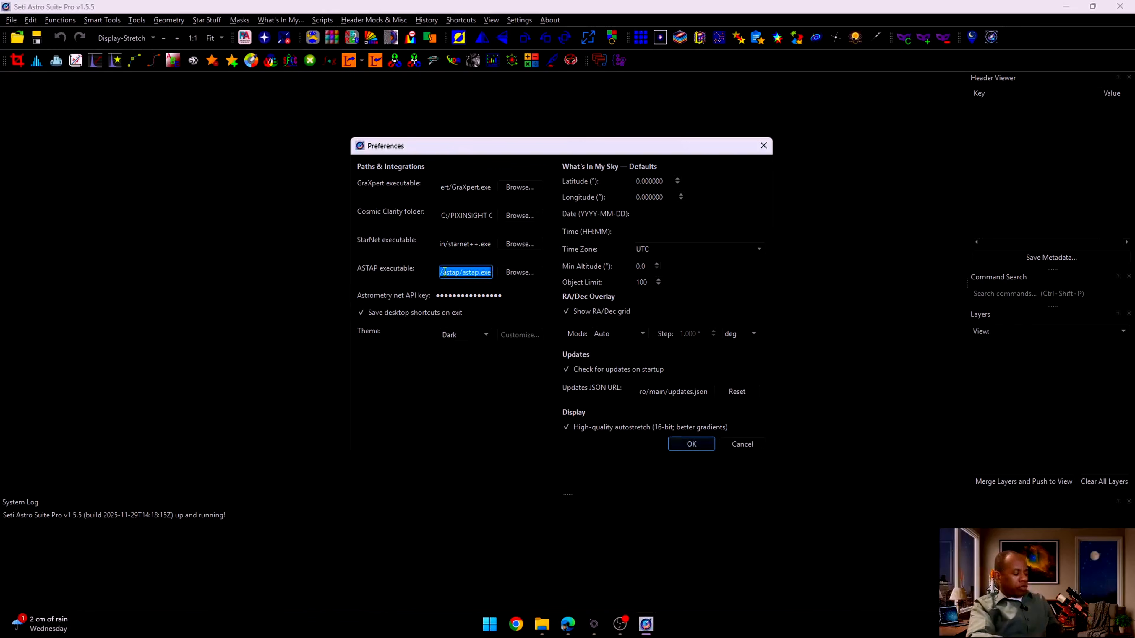
Step: Open Notepad, paste the copied ASTAP path to read it beside Preferences, and close the document without saving
click(492, 620)
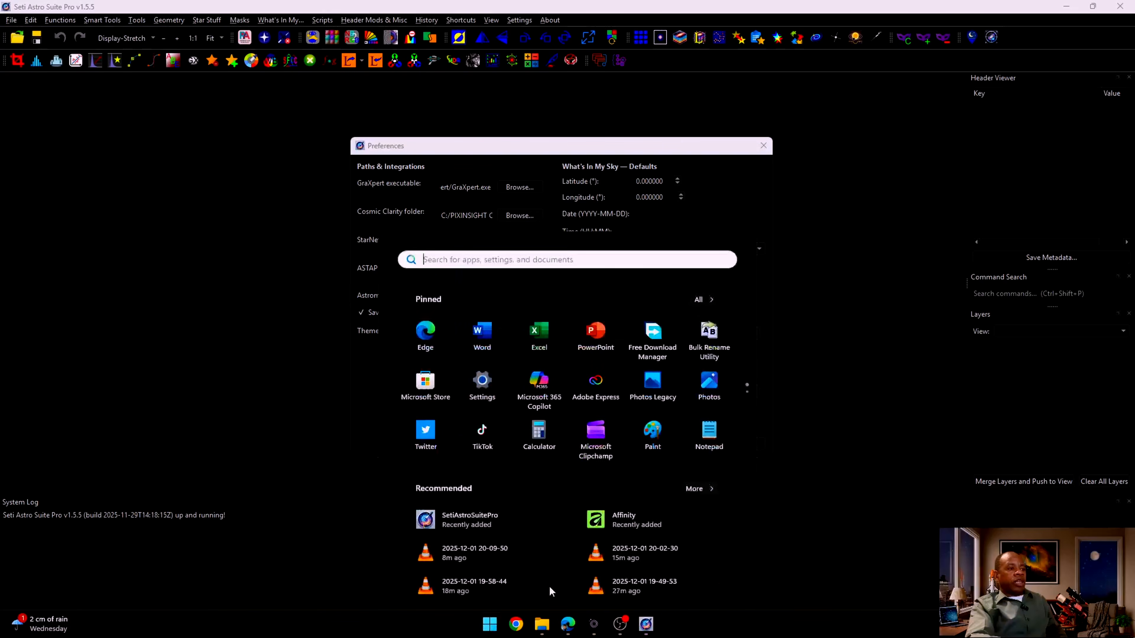
click(711, 377)
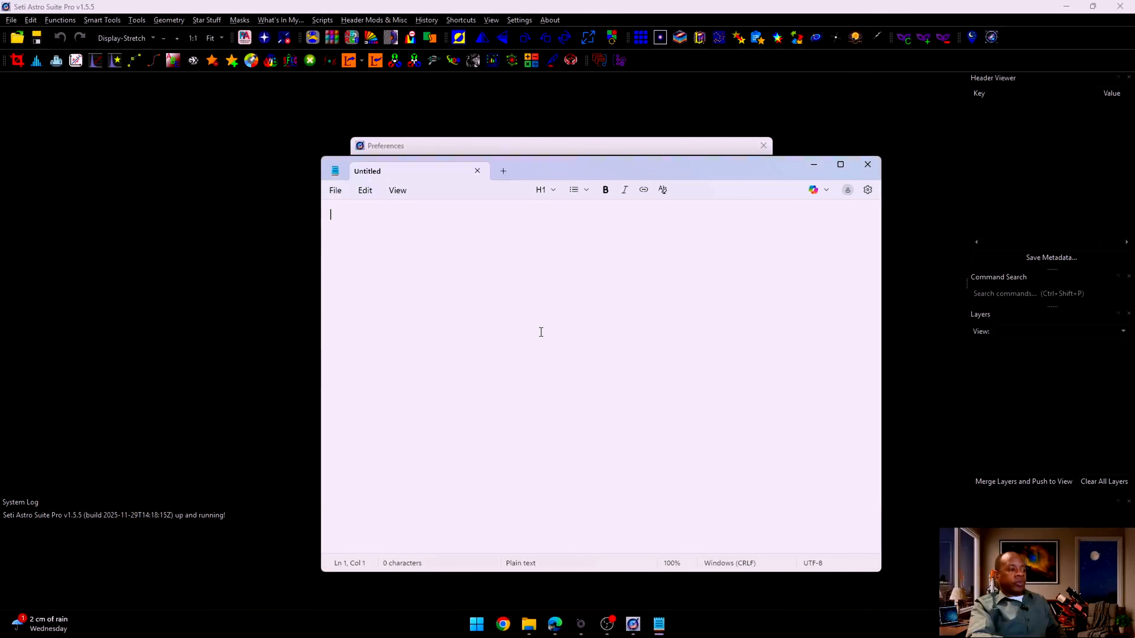
key(ctrl+v)
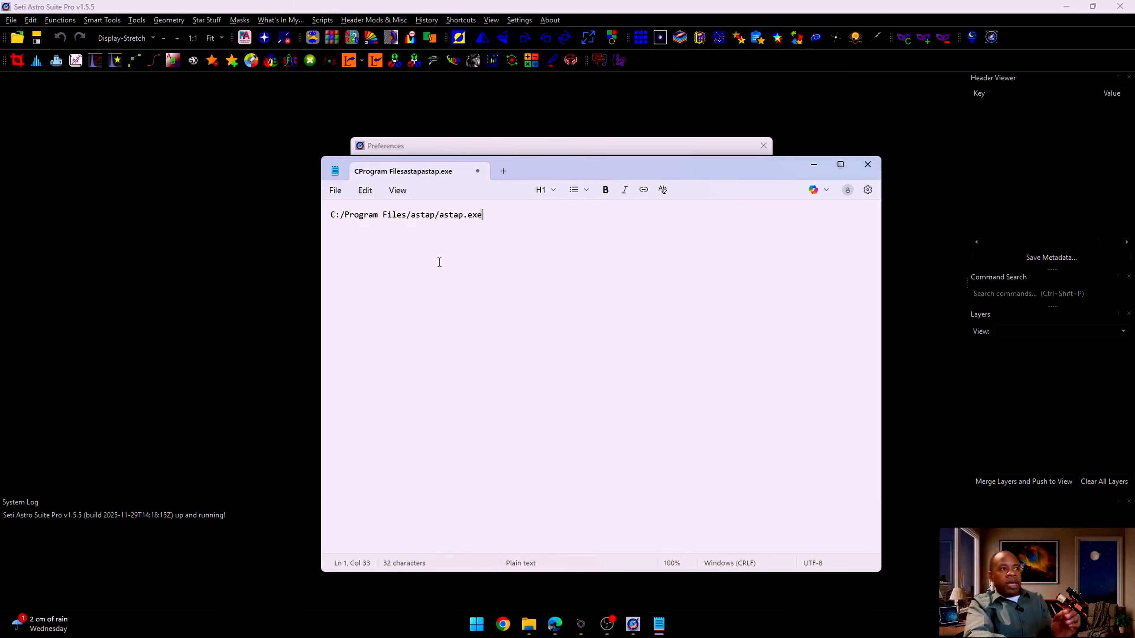
drag(572, 174, 768, 273)
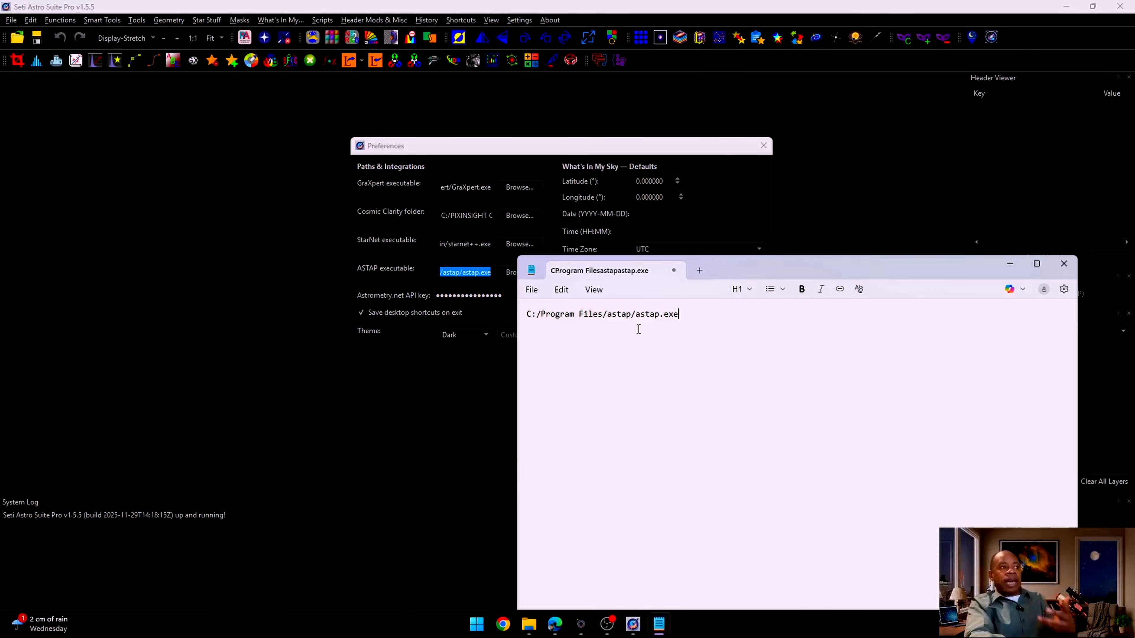
click(1063, 264)
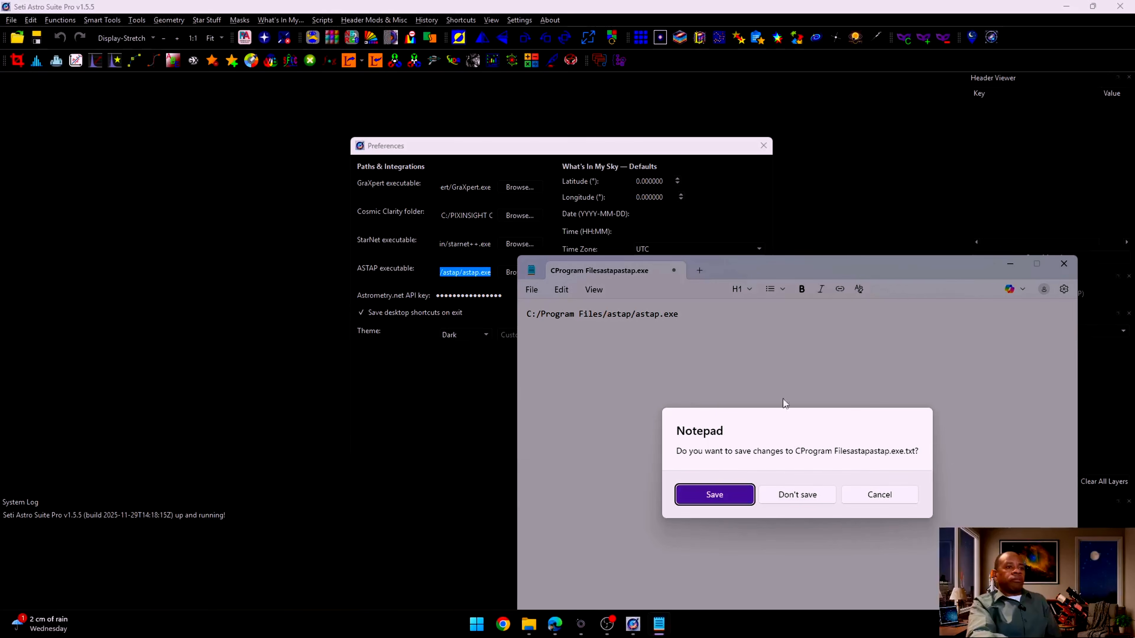
click(800, 494)
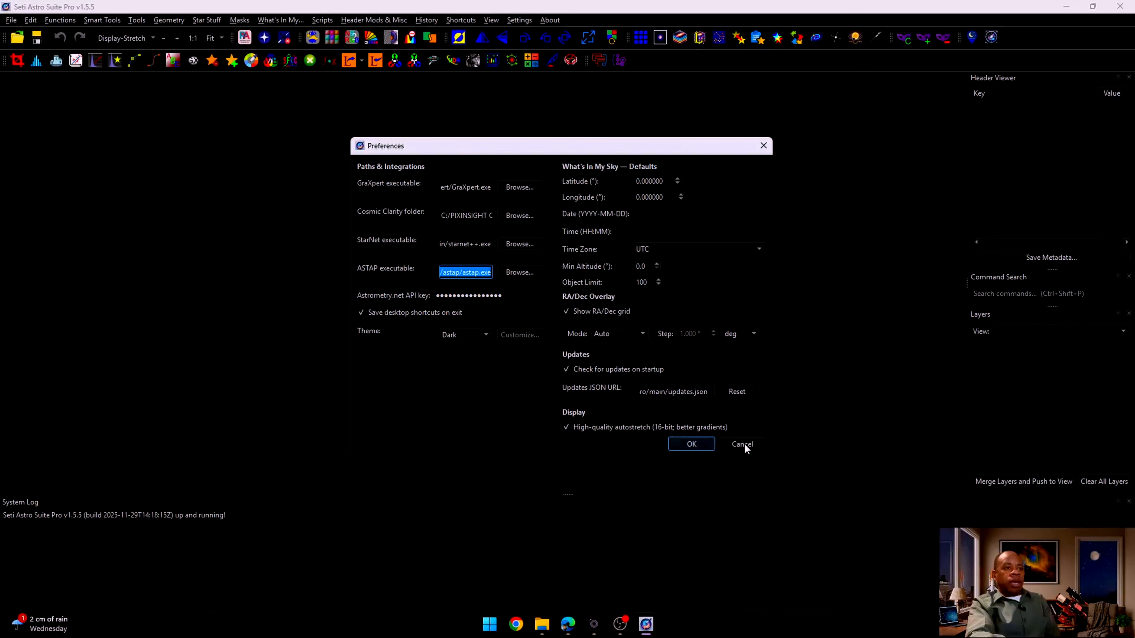
Step: Accept the Preferences settings and close the dialog
click(692, 444)
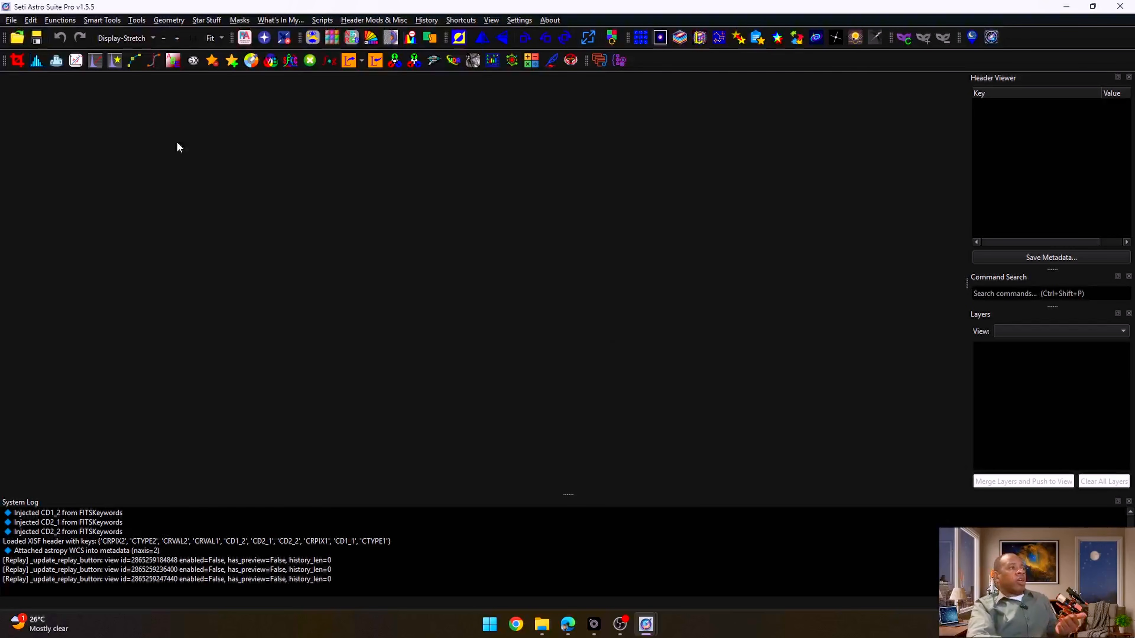
Step: Open Orion_Master from the Pixinsight Results folder and close its rejection_low and rejection_high image windows
click(17, 41)
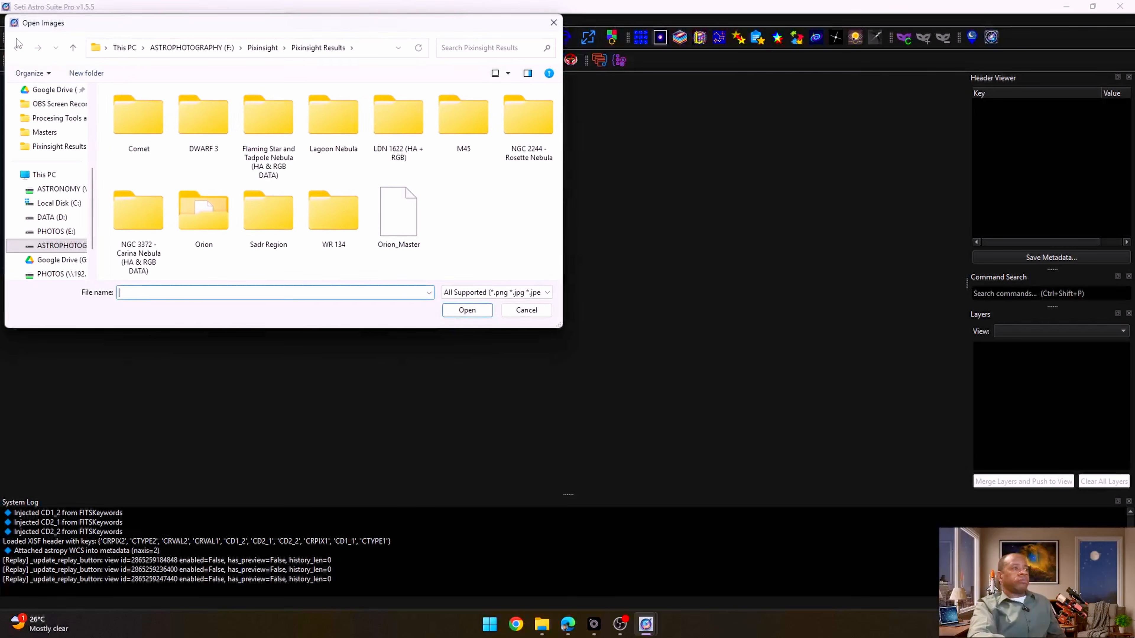
double_click(392, 215)
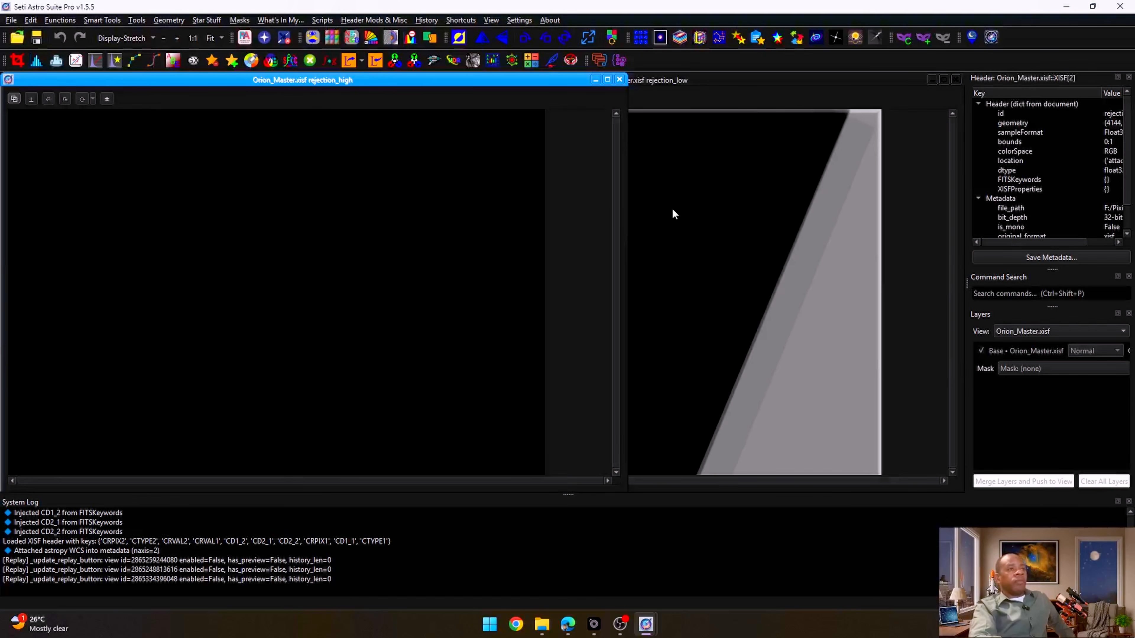
click(750, 85)
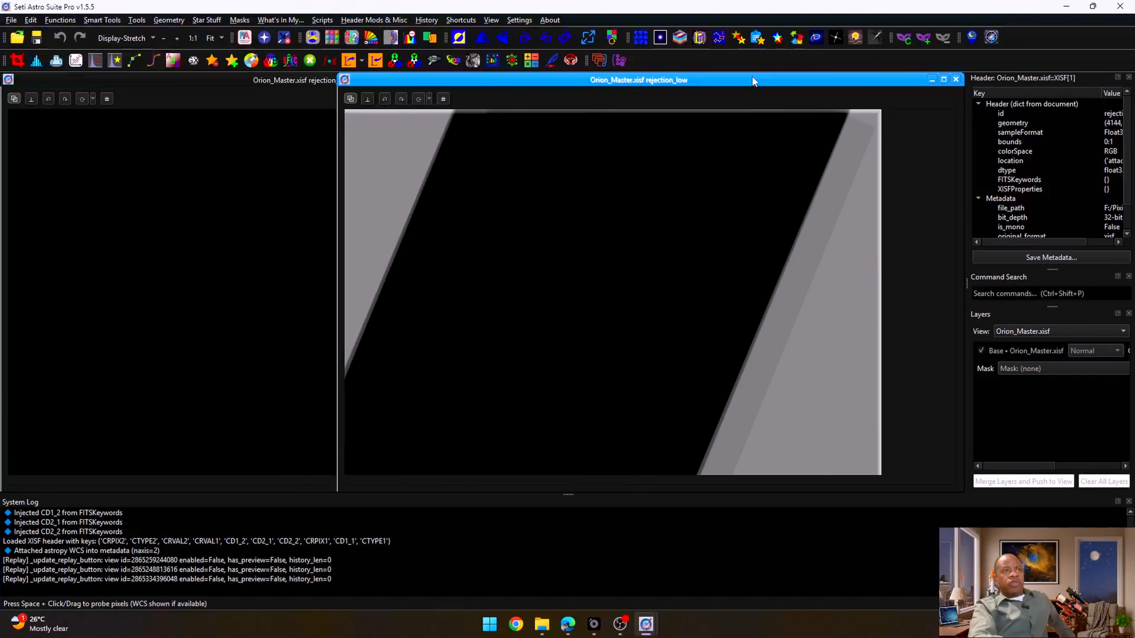
click(956, 83)
drag(436, 79, 663, 151)
click(817, 138)
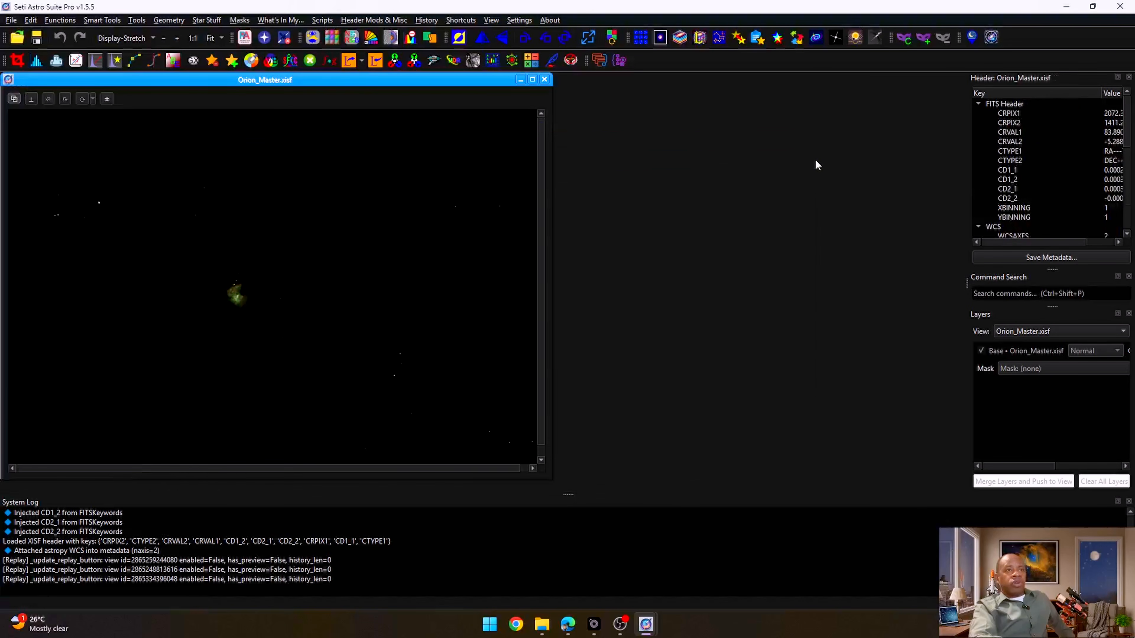
Step: Move the Orion_Master.xisf window to the middle of the workspace and turn on Display-Stretch for the image
drag(336, 81, 665, 82)
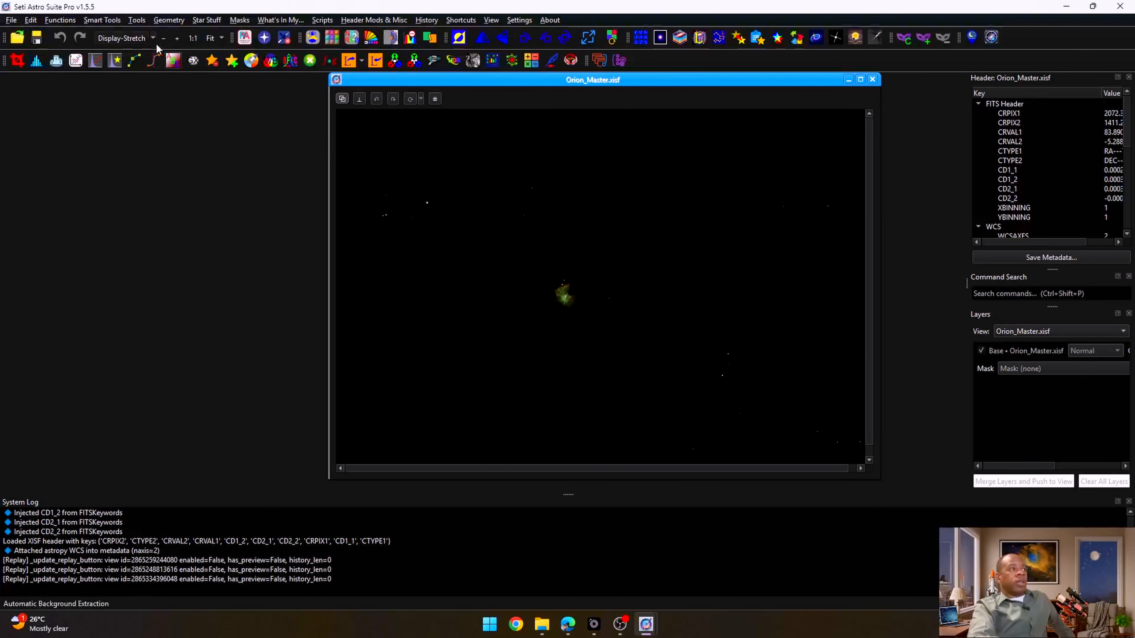
click(127, 36)
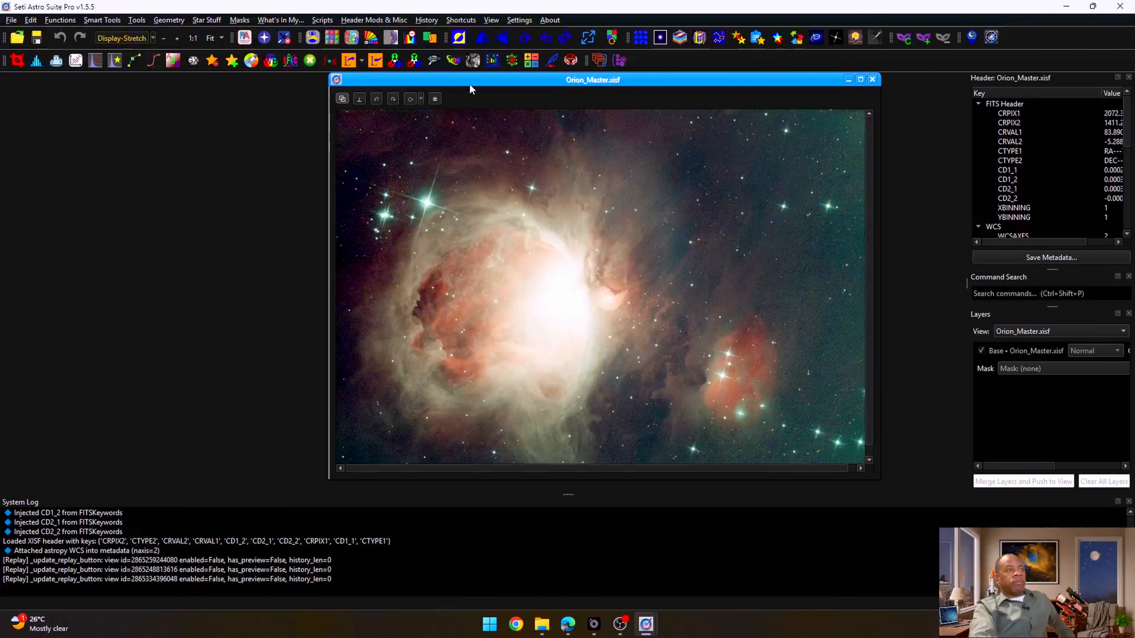
drag(476, 85, 367, 66)
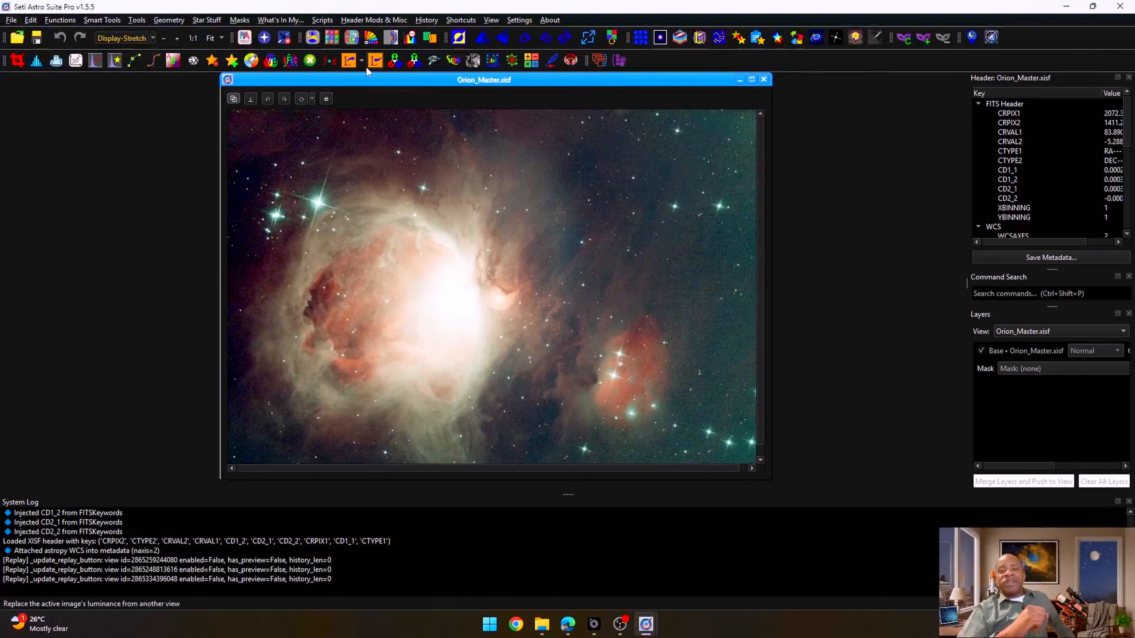